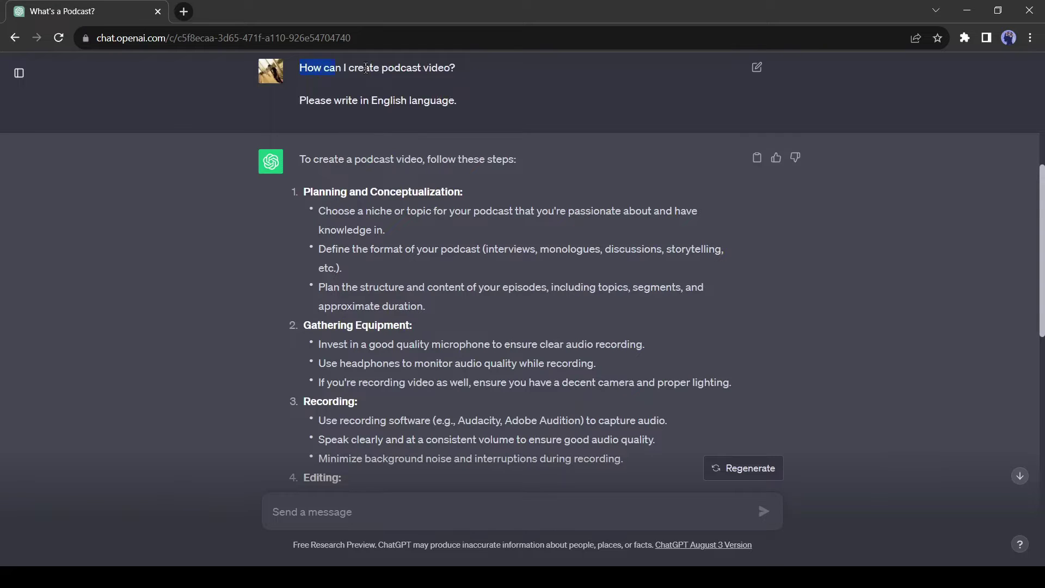
- Highlight the '400+ voiceovers' phrase on DupDub's voice showcase, then clear the highlight
{"action": "left_click", "coordinate": [483, 70]}
{"action": "scroll", "coordinate": [406, 287], "scroll_direction": "down", "scroll_amount": 1}
{"action": "scroll", "coordinate": [416, 290], "scroll_direction": "down", "scroll_amount": 1}
{"action": "scroll", "coordinate": [434, 294], "scroll_direction": "down", "scroll_amount": 1}
{"action": "scroll", "coordinate": [452, 297], "scroll_direction": "down", "scroll_amount": 1}
{"action": "scroll", "coordinate": [451, 299], "scroll_direction": "down", "scroll_amount": 1}
{"action": "scroll", "coordinate": [446, 290], "scroll_direction": "down", "scroll_amount": 1}
{"action": "scroll", "coordinate": [437, 282], "scroll_direction": "down", "scroll_amount": 1}
{"action": "scroll", "coordinate": [426, 274], "scroll_direction": "down", "scroll_amount": 1}
{"action": "scroll", "coordinate": [426, 274], "scroll_direction": "down", "scroll_amount": 1}
{"action": "scroll", "coordinate": [417, 274], "scroll_direction": "down", "scroll_amount": 1}
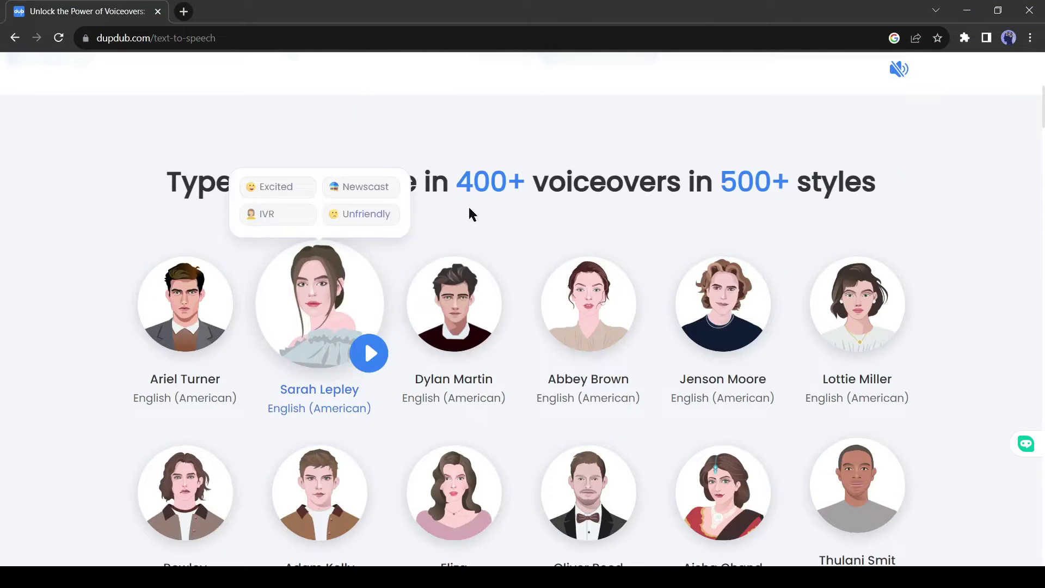
{"action": "left_click_drag", "start_coordinate": [414, 187], "coordinate": [675, 187]}
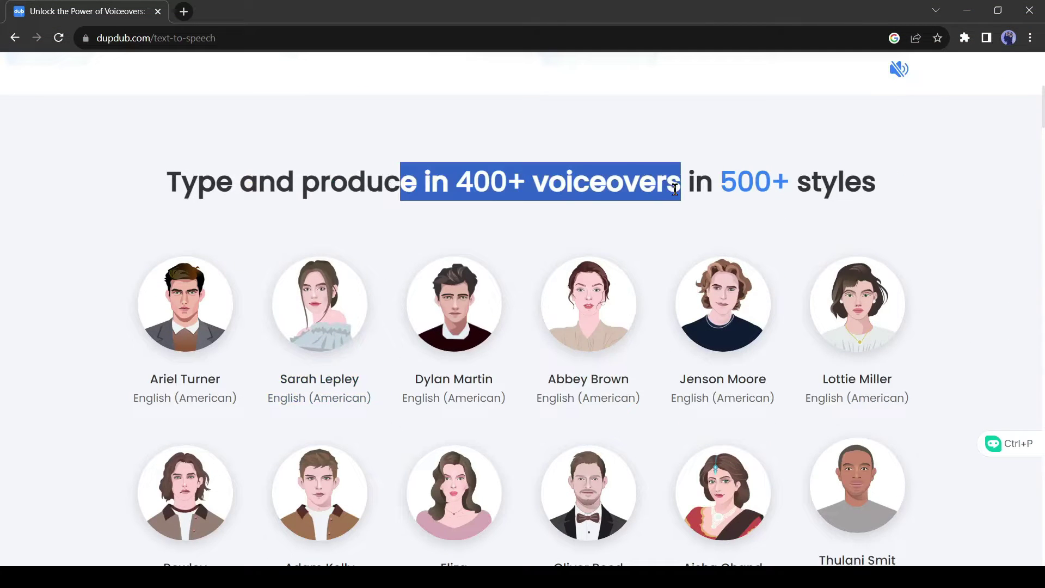
{"action": "left_click", "coordinate": [819, 176]}
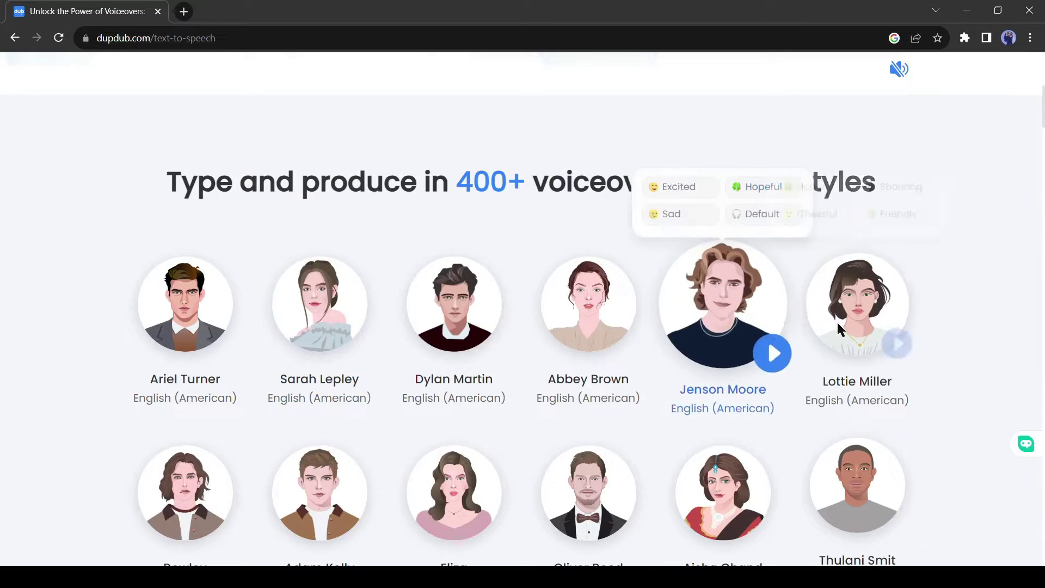
{"action": "scroll", "coordinate": [961, 353], "scroll_direction": "down", "scroll_amount": 2}
{"action": "scroll", "coordinate": [958, 354], "scroll_direction": "down", "scroll_amount": 3}
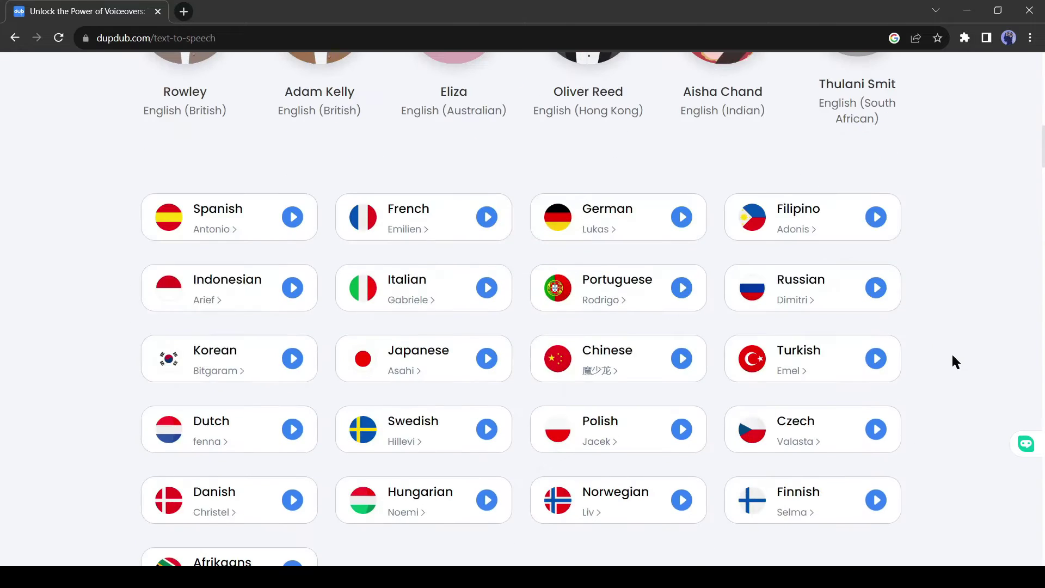
{"action": "scroll", "coordinate": [953, 362], "scroll_direction": "down", "scroll_amount": 3}
{"action": "scroll", "coordinate": [953, 362], "scroll_direction": "down", "scroll_amount": 3}
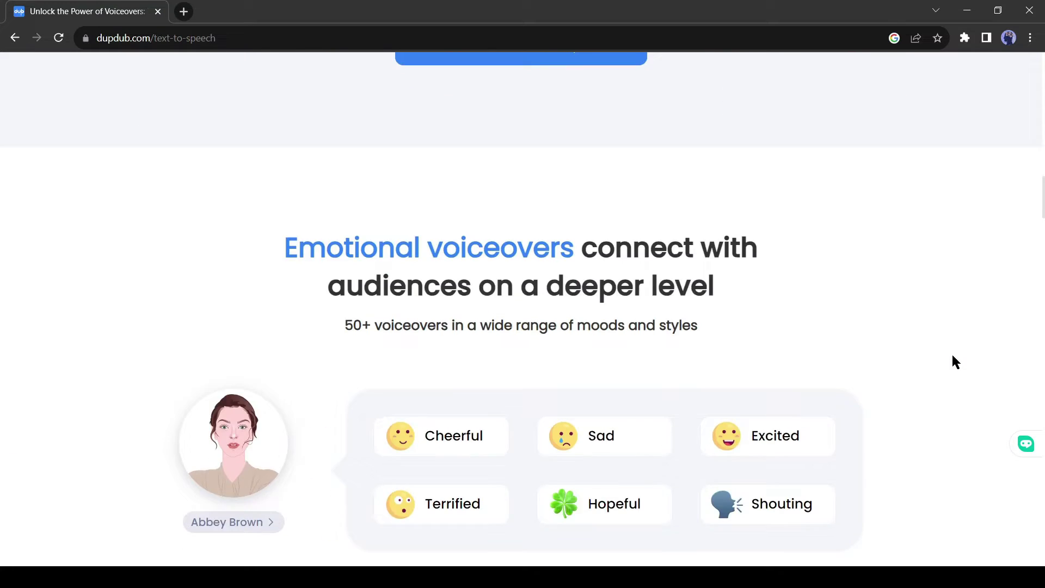
{"action": "scroll", "coordinate": [953, 362], "scroll_direction": "down", "scroll_amount": 3}
{"action": "scroll", "coordinate": [953, 362], "scroll_direction": "down", "scroll_amount": 2}
{"action": "scroll", "coordinate": [952, 359], "scroll_direction": "up", "scroll_amount": 2}
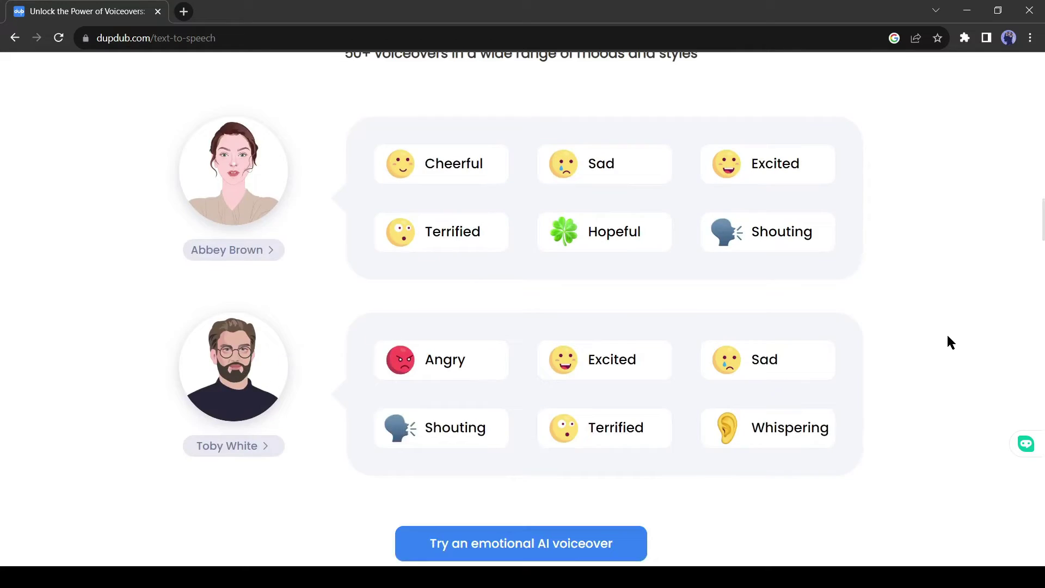
{"action": "scroll", "coordinate": [947, 334], "scroll_direction": "up", "scroll_amount": 1}
{"action": "scroll", "coordinate": [940, 327], "scroll_direction": "up", "scroll_amount": 1}
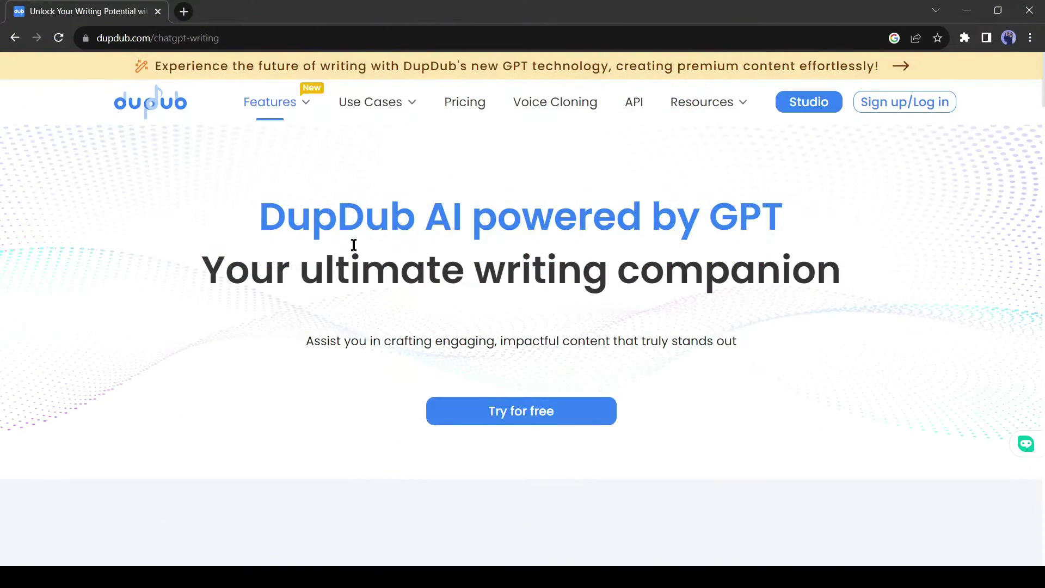
{"action": "scroll", "coordinate": [612, 266], "scroll_direction": "down", "scroll_amount": 1}
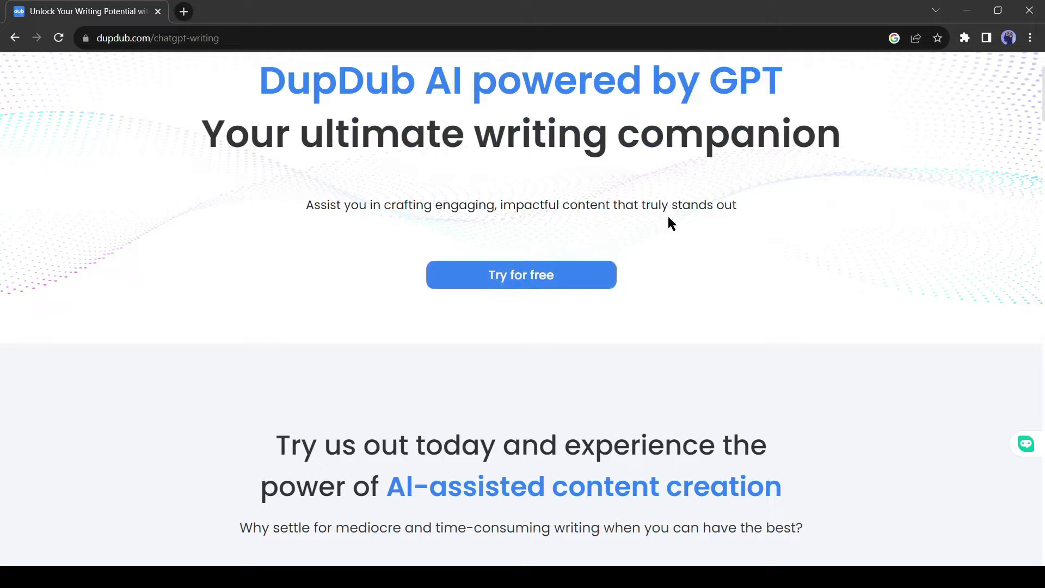
{"action": "scroll", "coordinate": [665, 319], "scroll_direction": "down", "scroll_amount": 1}
{"action": "scroll", "coordinate": [666, 314], "scroll_direction": "down", "scroll_amount": 1}
{"action": "scroll", "coordinate": [666, 314], "scroll_direction": "down", "scroll_amount": 1}
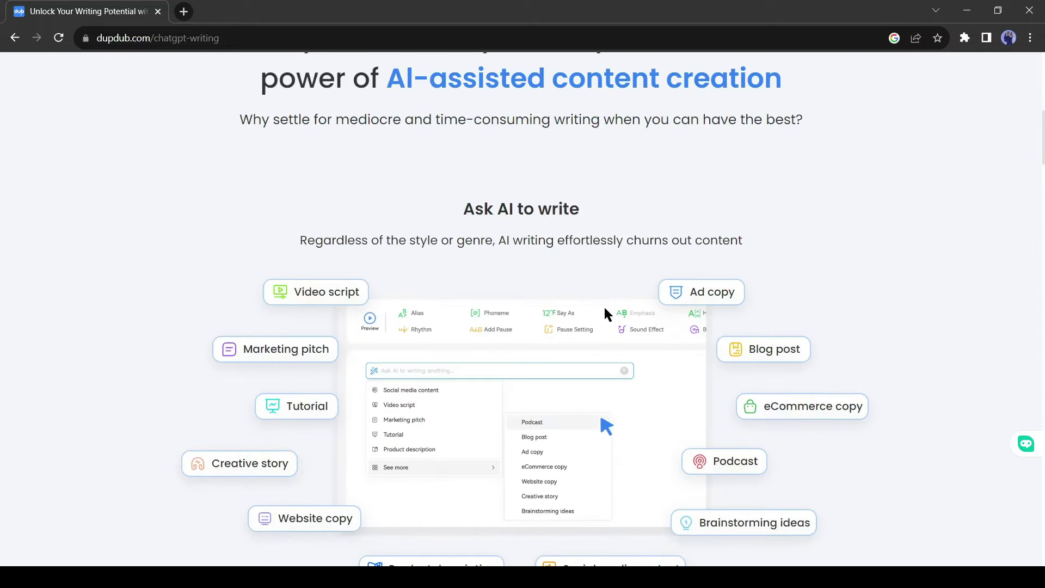
{"action": "scroll", "coordinate": [400, 301], "scroll_direction": "up", "scroll_amount": 1}
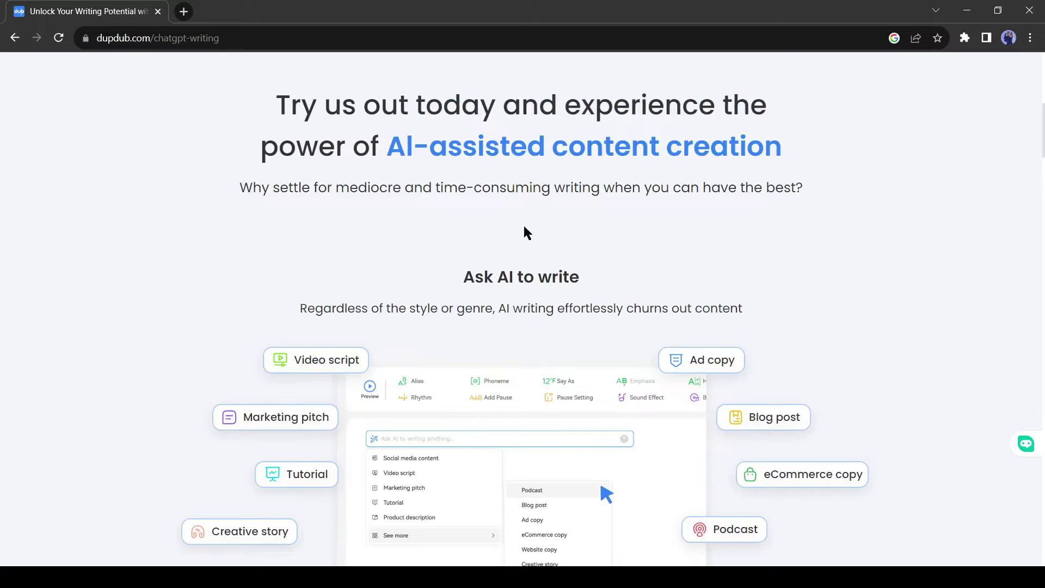
{"action": "scroll", "coordinate": [504, 249], "scroll_direction": "down", "scroll_amount": 1}
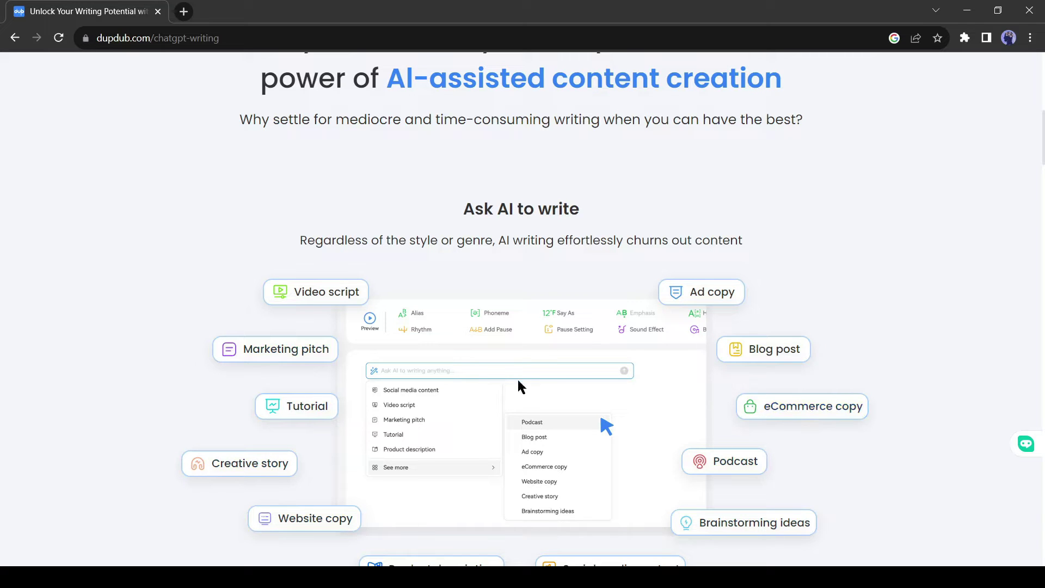
{"action": "scroll", "coordinate": [816, 429], "scroll_direction": "down", "scroll_amount": 3}
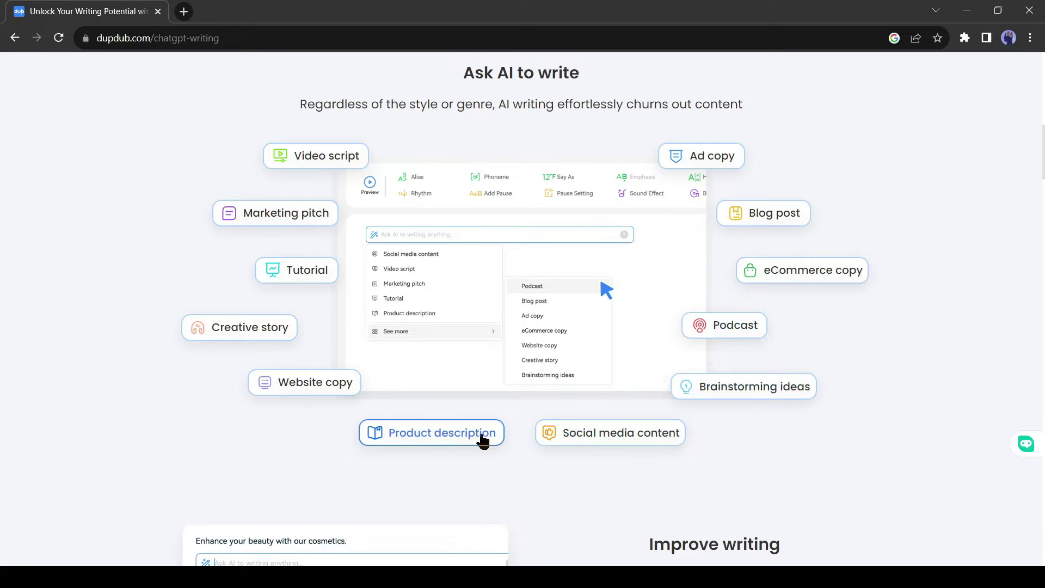
{"action": "scroll", "coordinate": [665, 409], "scroll_direction": "down", "scroll_amount": 3}
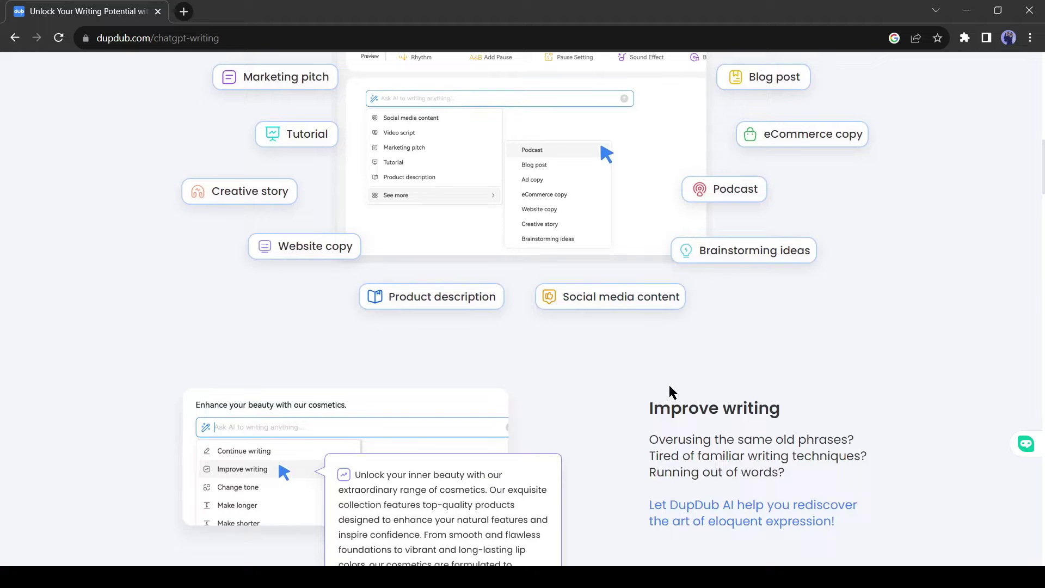
{"action": "scroll", "coordinate": [669, 382], "scroll_direction": "down", "scroll_amount": 1}
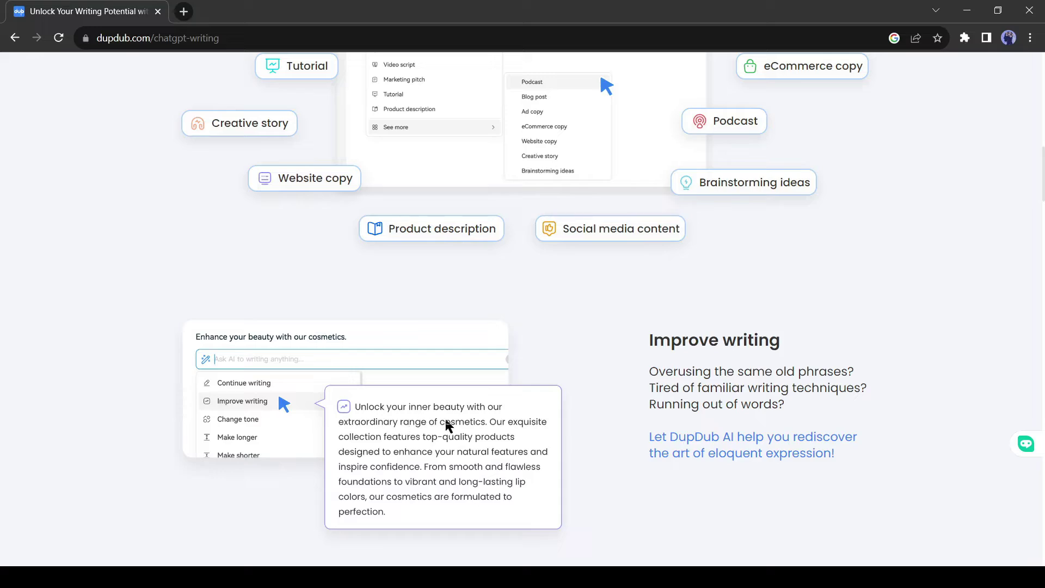
{"action": "scroll", "coordinate": [564, 365], "scroll_direction": "up", "scroll_amount": 3}
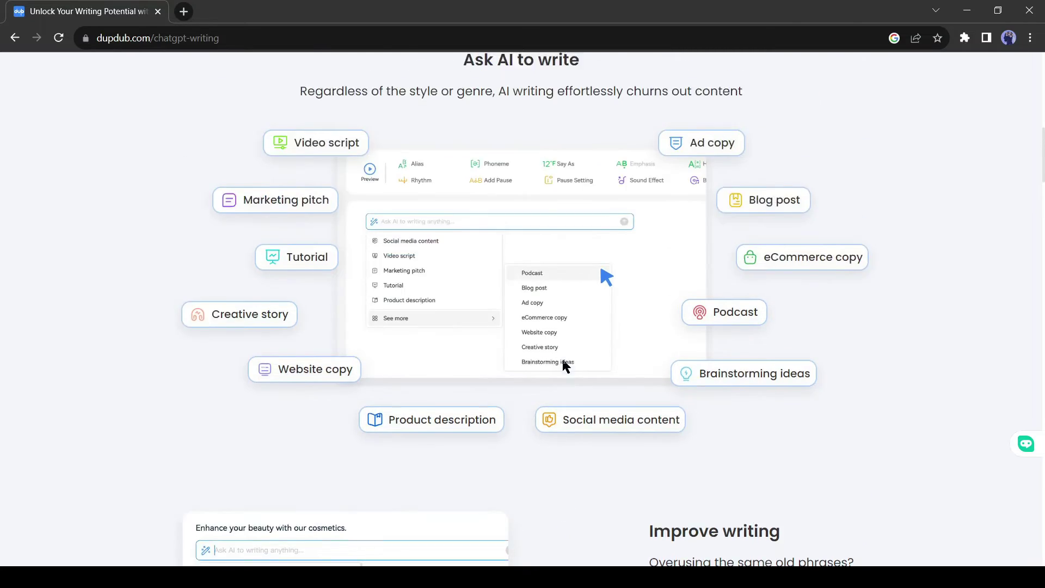
{"action": "scroll", "coordinate": [564, 365], "scroll_direction": "up", "scroll_amount": 2}
{"action": "scroll", "coordinate": [563, 365], "scroll_direction": "up", "scroll_amount": 1}
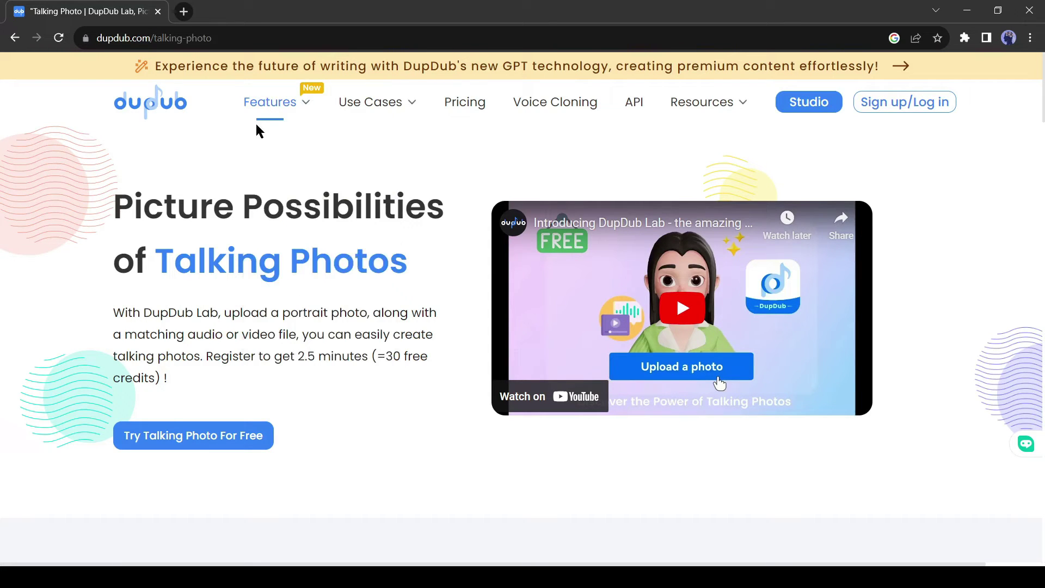
- Go to the Transcription feature page and briefly highlight the word 'voice' in its heading
{"action": "mouse_move", "coordinate": [270, 101]}
{"action": "left_click", "coordinate": [340, 275]}
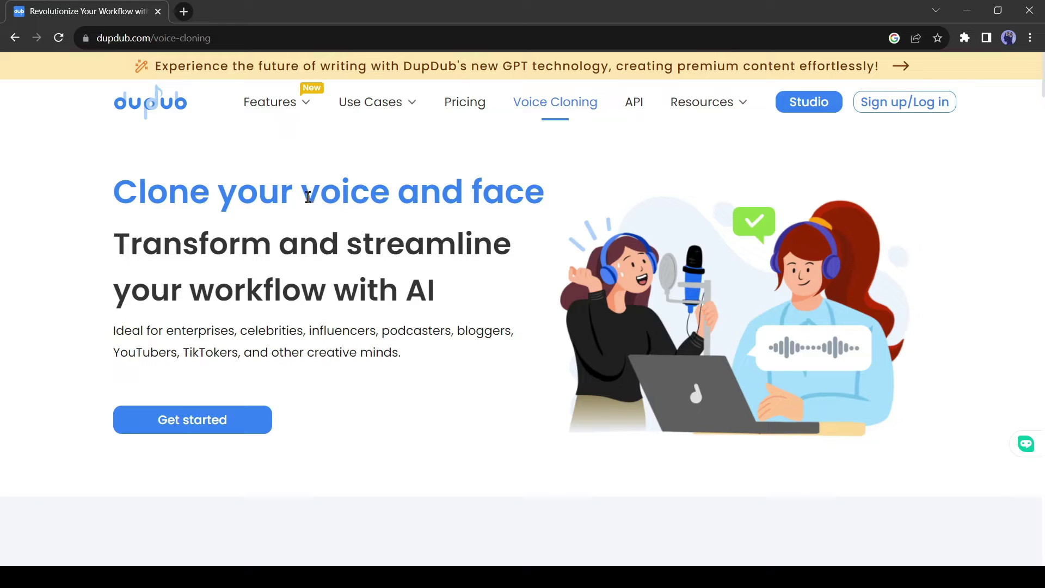
{"action": "double_click", "coordinate": [330, 196]}
{"action": "left_click", "coordinate": [464, 191]}
{"action": "scroll", "coordinate": [455, 327], "scroll_direction": "down", "scroll_amount": 3}
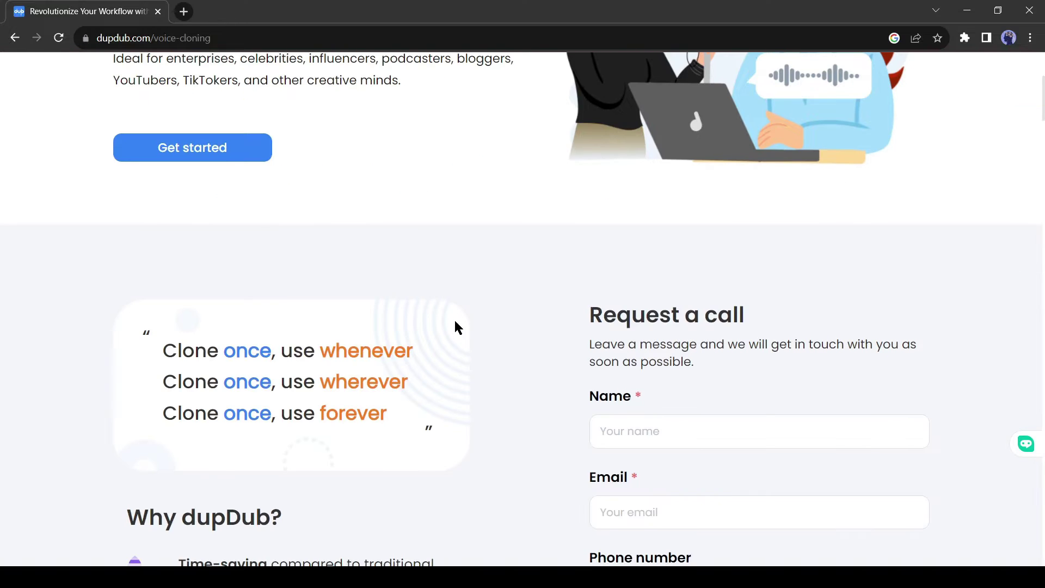
{"action": "scroll", "coordinate": [455, 327], "scroll_direction": "up", "scroll_amount": 3}
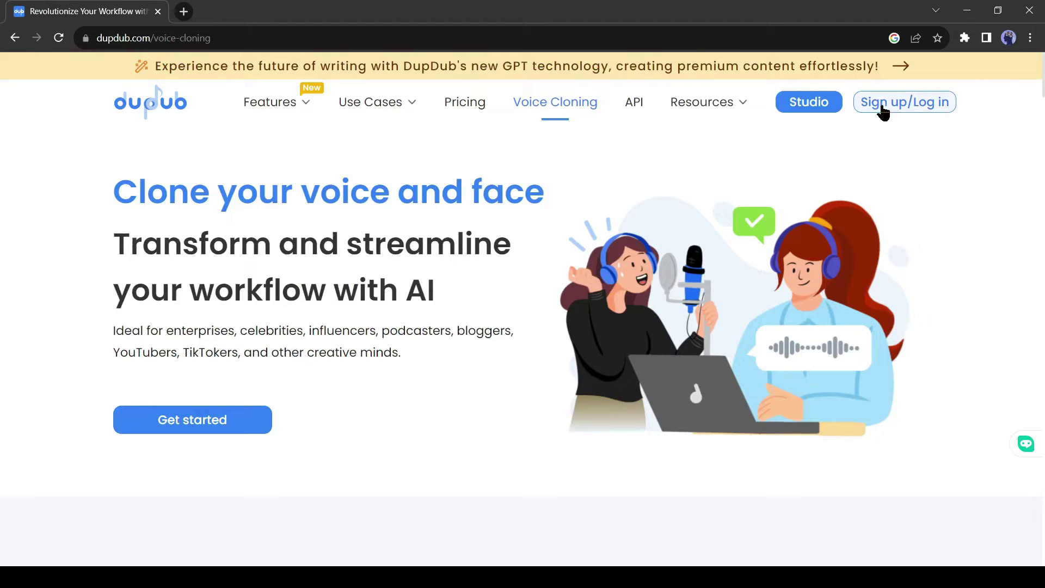
- Log in via Sign up/Log in and clear the stray test letter from the script
{"action": "left_click", "coordinate": [882, 112]}
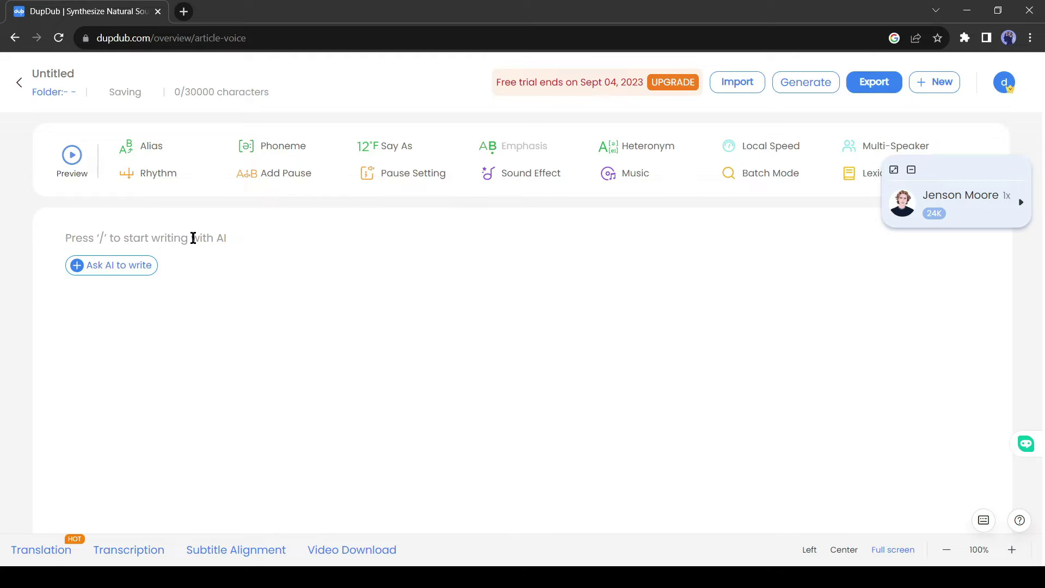
{"action": "type", "text": "H"}
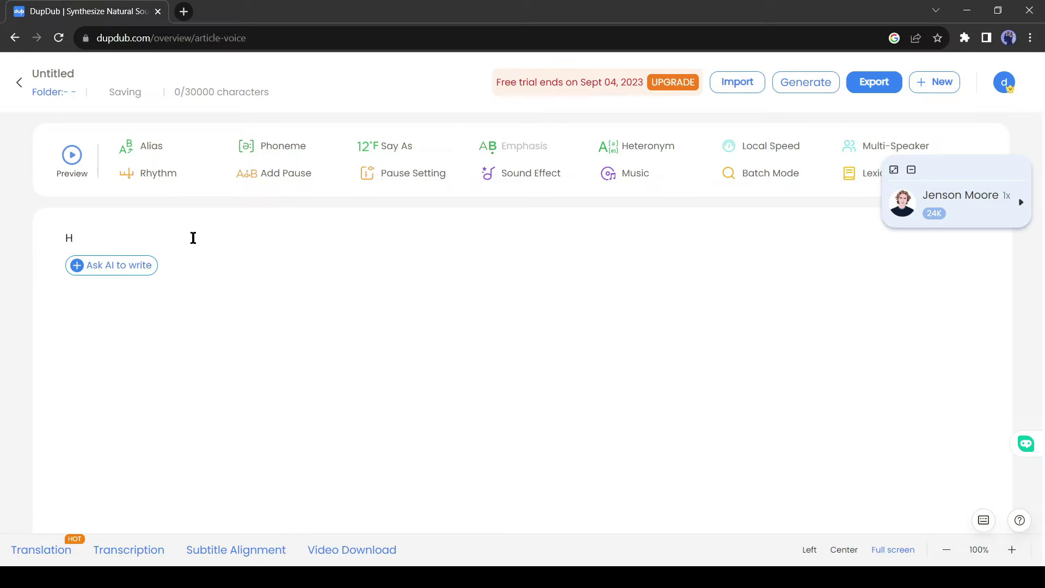
{"action": "key", "text": "BackSpace"}
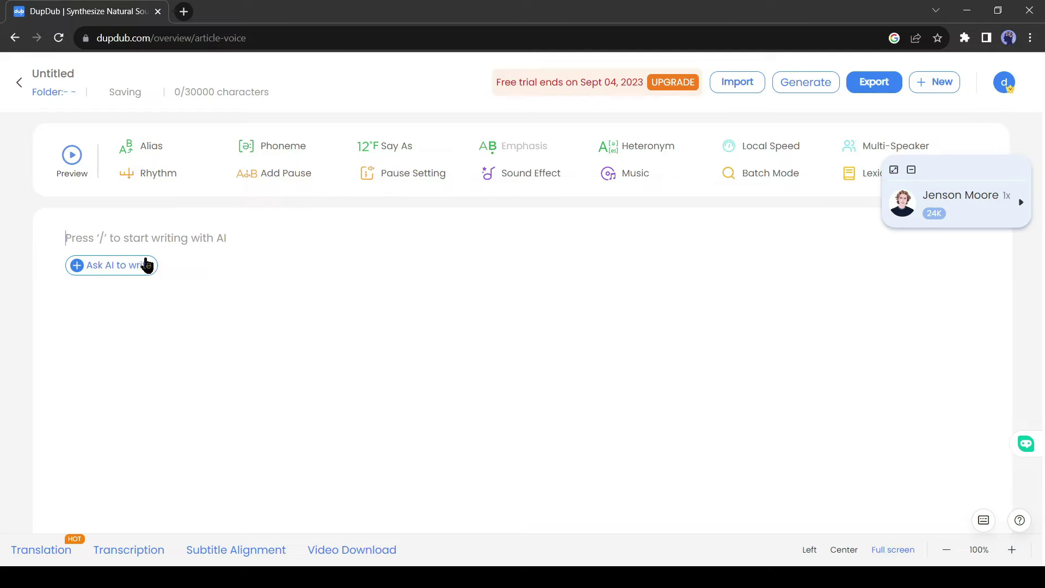
- Submit a Podcast prompt about World War II to Ask AI to write
{"action": "left_click", "coordinate": [106, 269]}
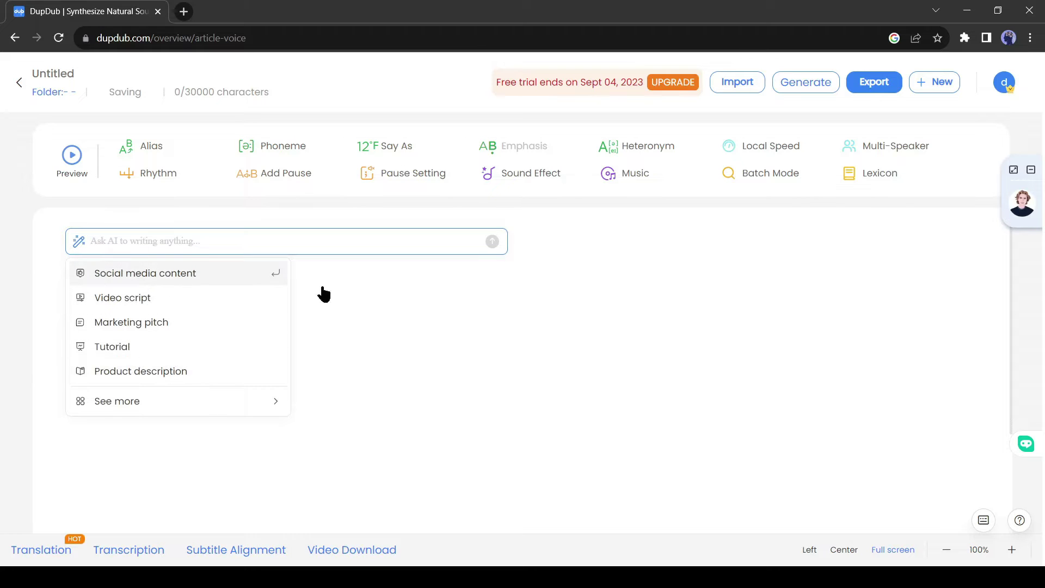
{"action": "left_click", "coordinate": [490, 354]}
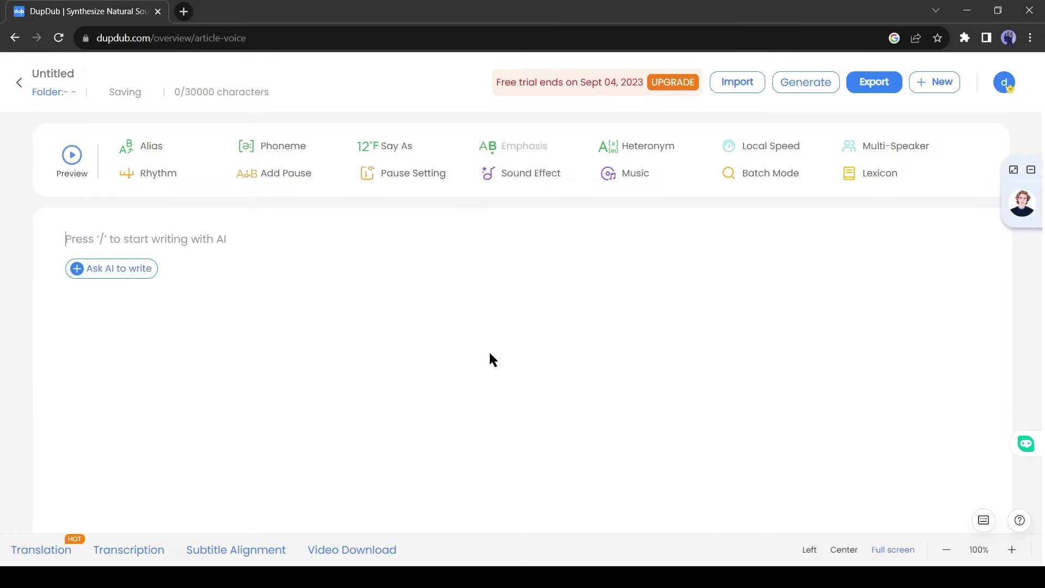
{"action": "left_click", "coordinate": [123, 273]}
{"action": "mouse_move", "coordinate": [176, 401]}
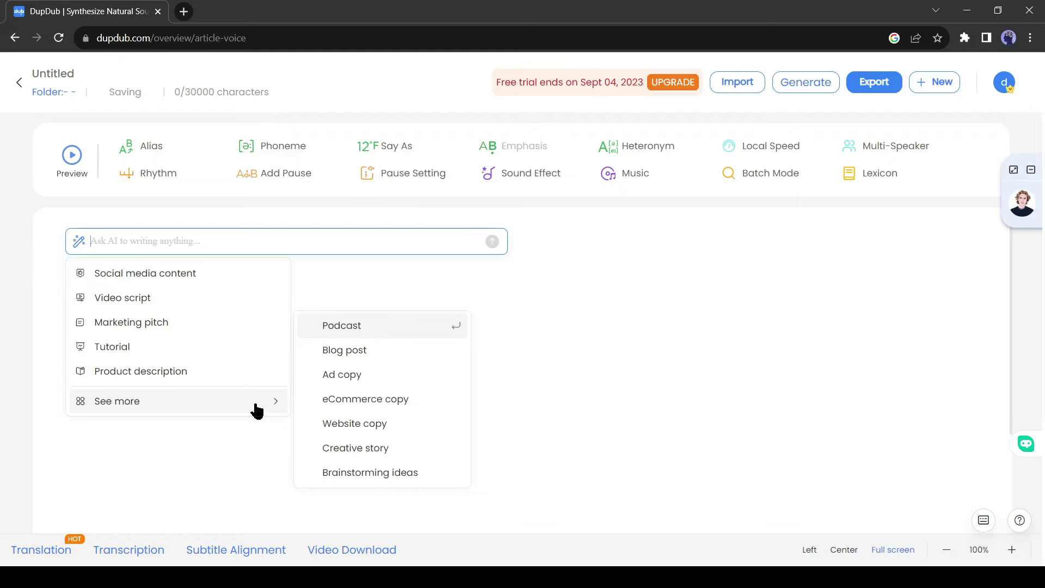
{"action": "left_click", "coordinate": [404, 329]}
{"action": "type", "text": "Write a podcast about World War 2"}
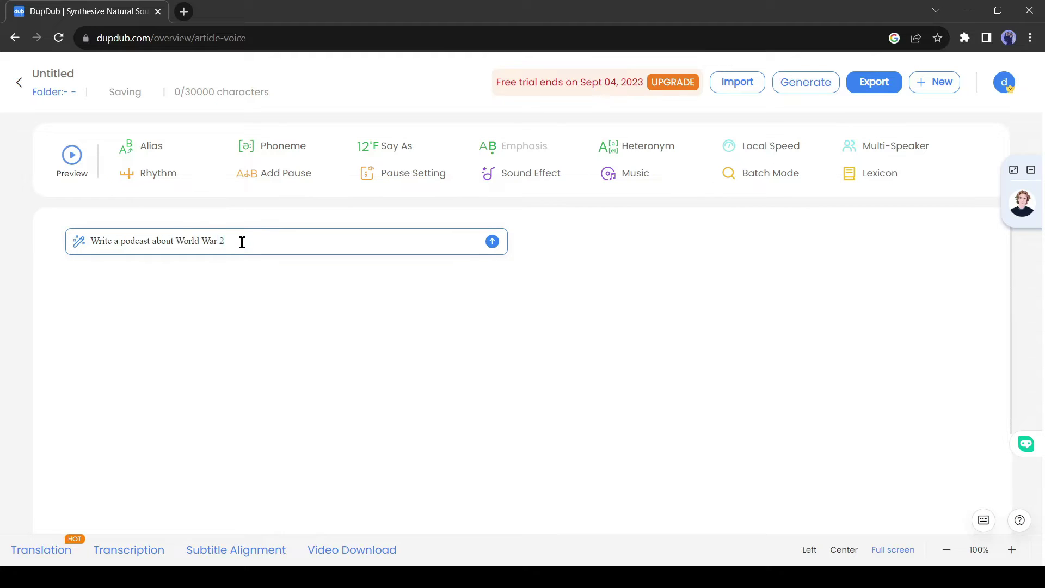
{"action": "key", "text": "Return"}
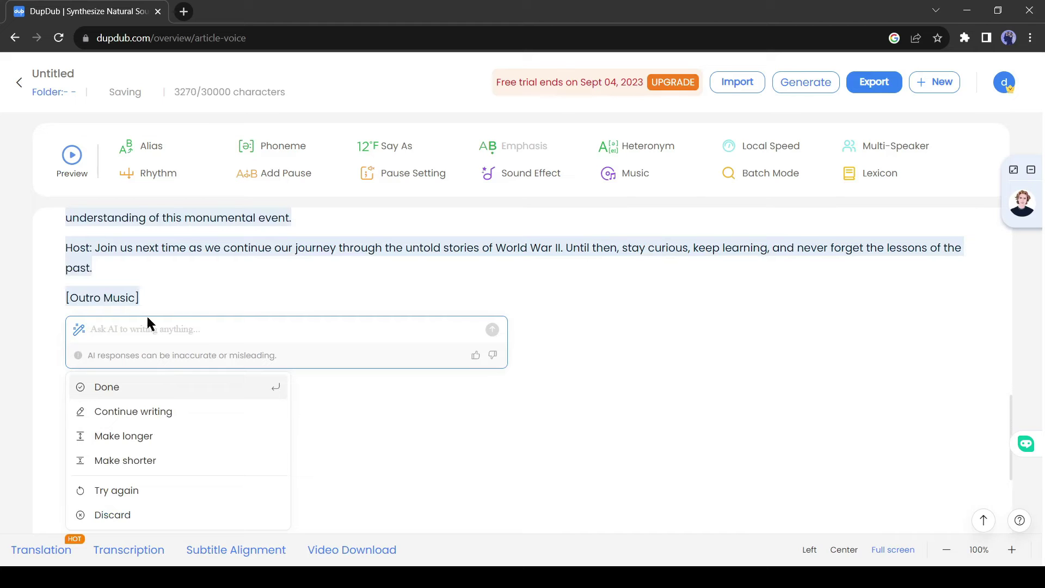
- Accept the AI-written script and delete its [Intro Music] cue
{"action": "left_click", "coordinate": [149, 441]}
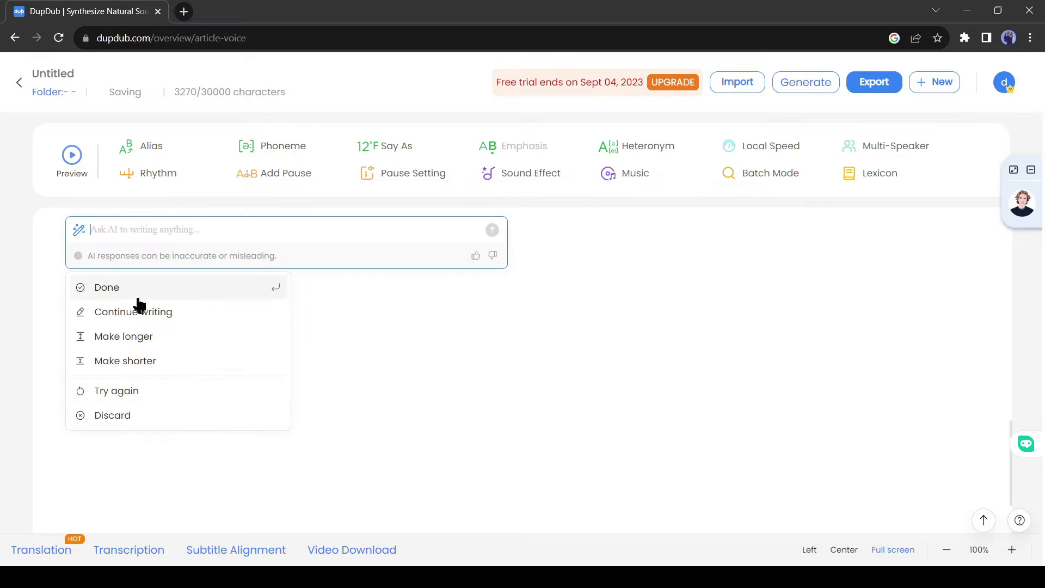
{"action": "left_click", "coordinate": [179, 297]}
{"action": "scroll", "coordinate": [216, 333], "scroll_direction": "up", "scroll_amount": 3}
{"action": "scroll", "coordinate": [215, 328], "scroll_direction": "up", "scroll_amount": 3}
{"action": "scroll", "coordinate": [214, 319], "scroll_direction": "up", "scroll_amount": 2}
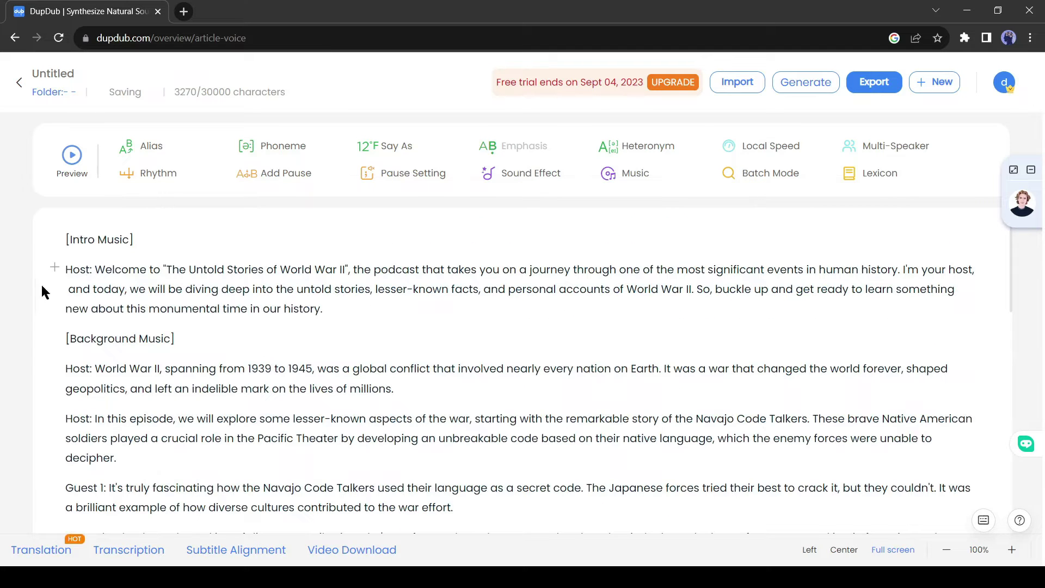
{"action": "left_click_drag", "start_coordinate": [133, 238], "coordinate": [66, 240]}
{"action": "key", "text": "BackSpace"}
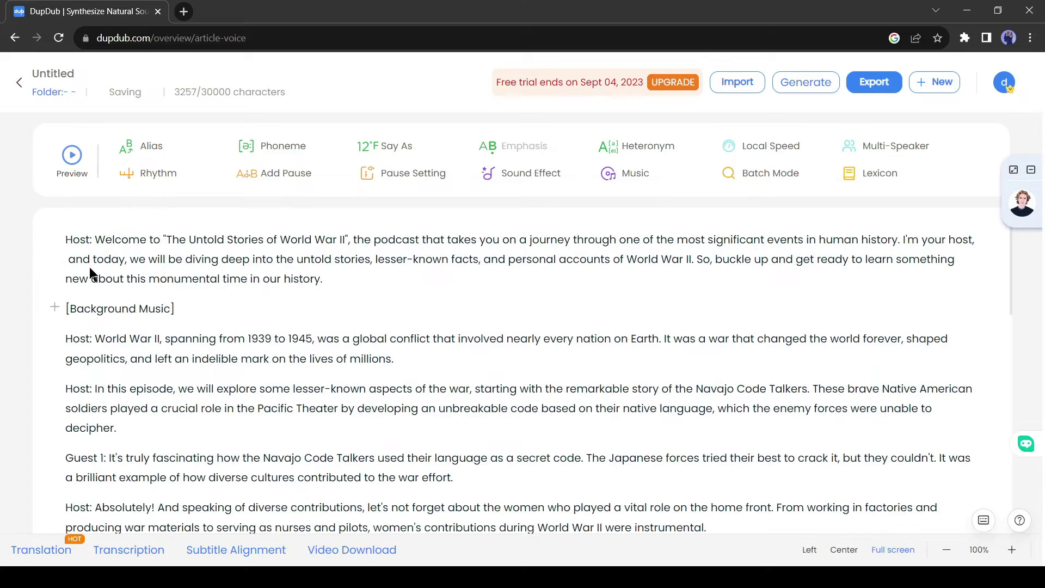
{"action": "left_click_drag", "start_coordinate": [176, 308], "coordinate": [67, 309]}
- Delete the remaining [Background Music] and [Outro Music] cues from the script
{"action": "key", "text": "BackSpace"}
{"action": "scroll", "coordinate": [140, 341], "scroll_direction": "down", "scroll_amount": 1}
{"action": "scroll", "coordinate": [139, 341], "scroll_direction": "down", "scroll_amount": 5}
{"action": "left_click_drag", "start_coordinate": [175, 280], "coordinate": [66, 281]}
{"action": "key", "text": "BackSpace"}
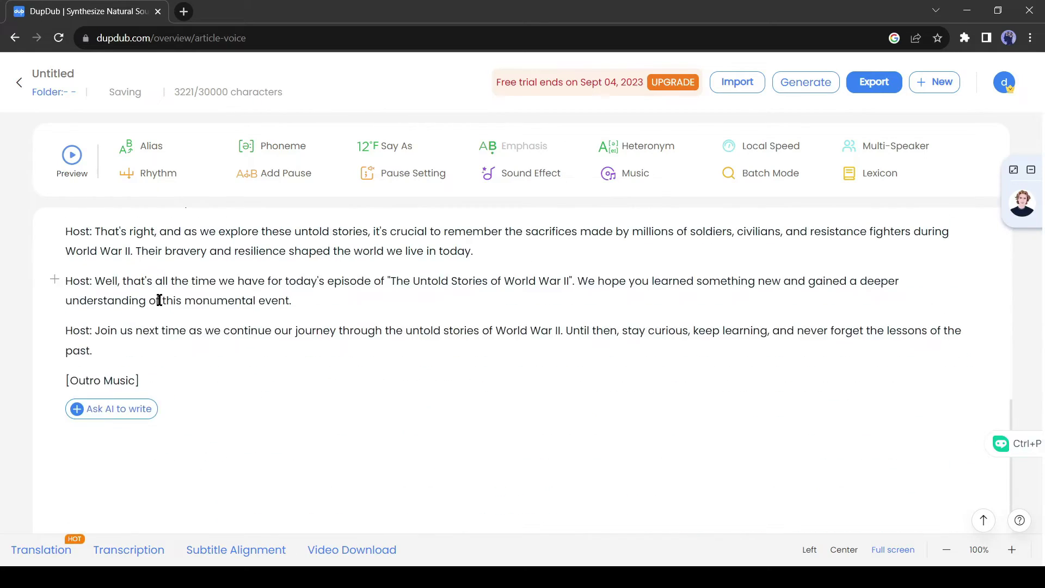
{"action": "left_click_drag", "start_coordinate": [146, 381], "coordinate": [67, 380]}
{"action": "key", "text": "BackSpace"}
{"action": "scroll", "coordinate": [188, 373], "scroll_direction": "up", "scroll_amount": 5}
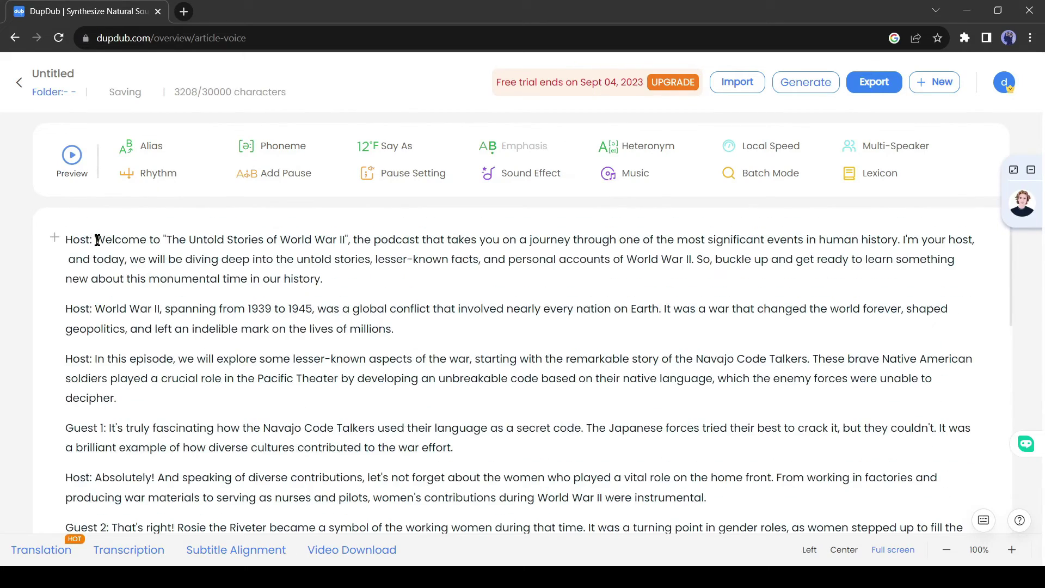
{"action": "scroll", "coordinate": [205, 288], "scroll_direction": "down", "scroll_amount": 1}
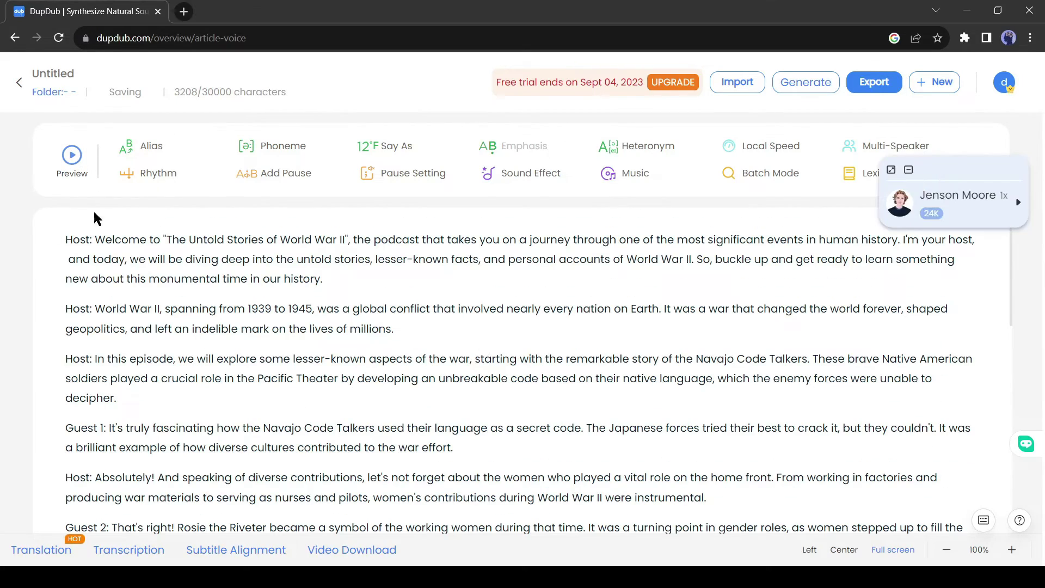
{"action": "scroll", "coordinate": [205, 287], "scroll_direction": "up", "scroll_amount": 1}
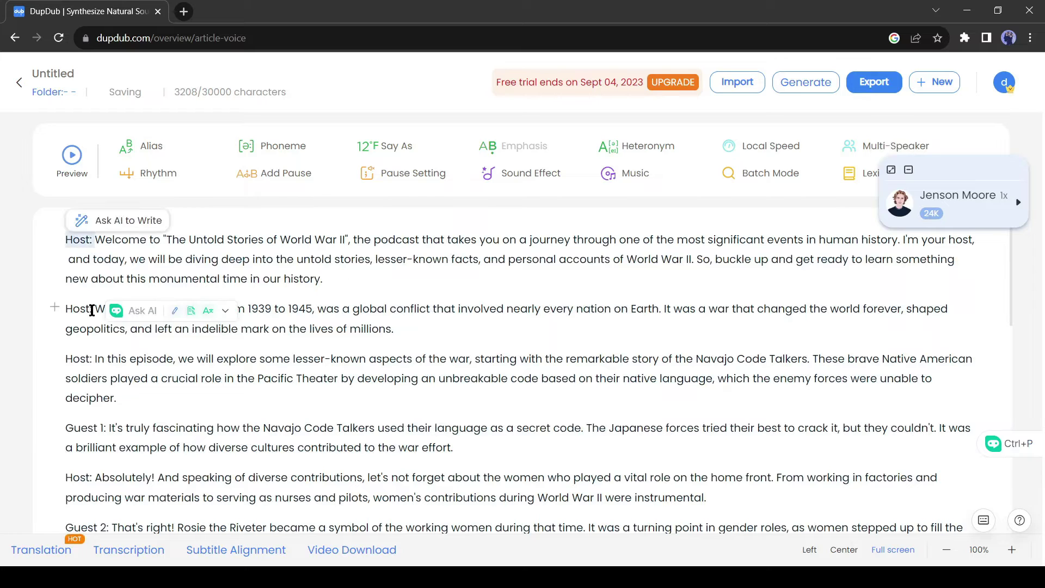
{"action": "left_click", "coordinate": [915, 193]}
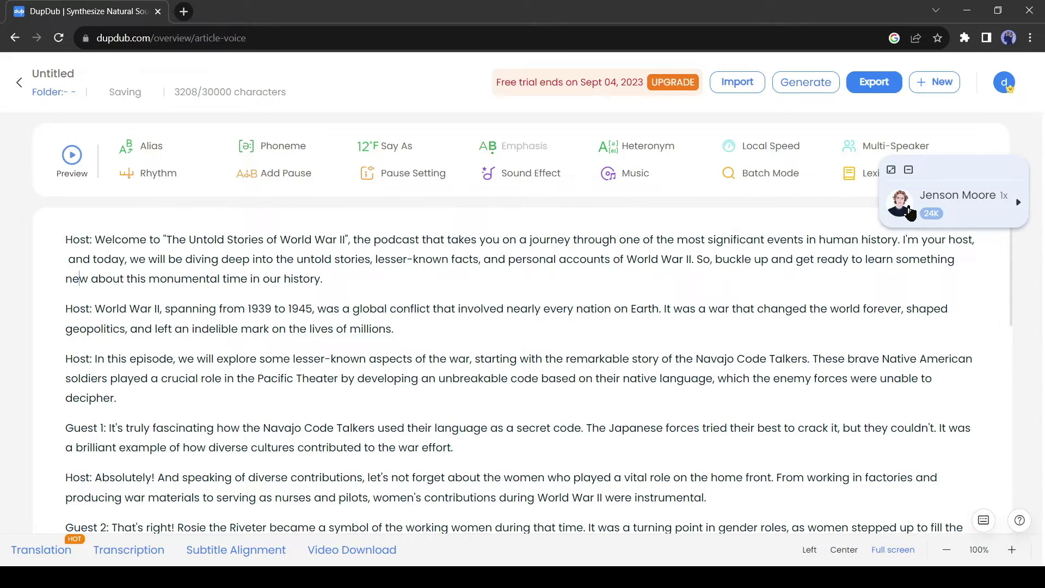
- Filter the voice list to premium English voices for Podcast with the Chat style
{"action": "left_click", "coordinate": [908, 208]}
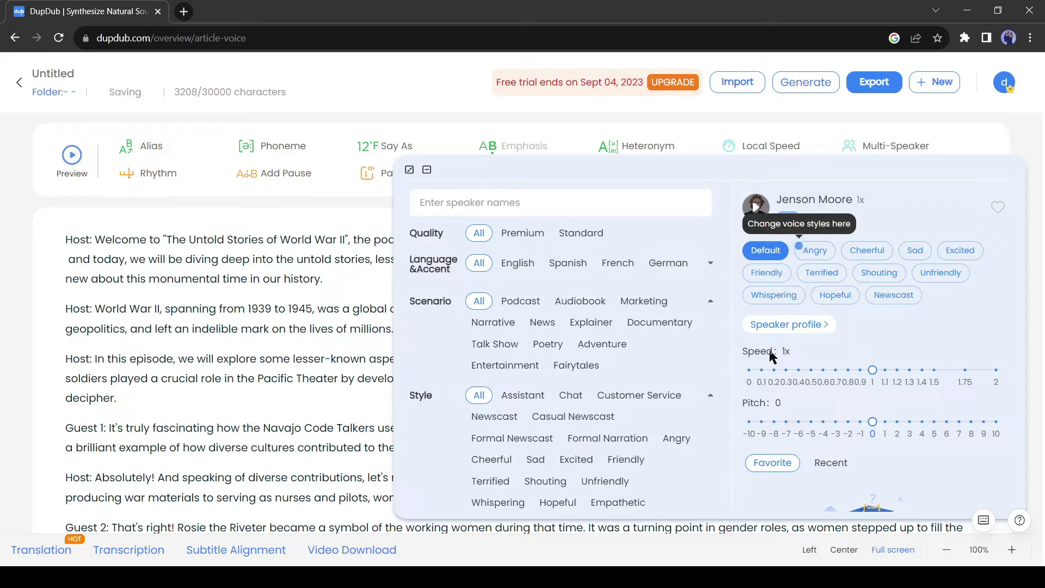
{"action": "scroll", "coordinate": [769, 356], "scroll_direction": "down", "scroll_amount": 1}
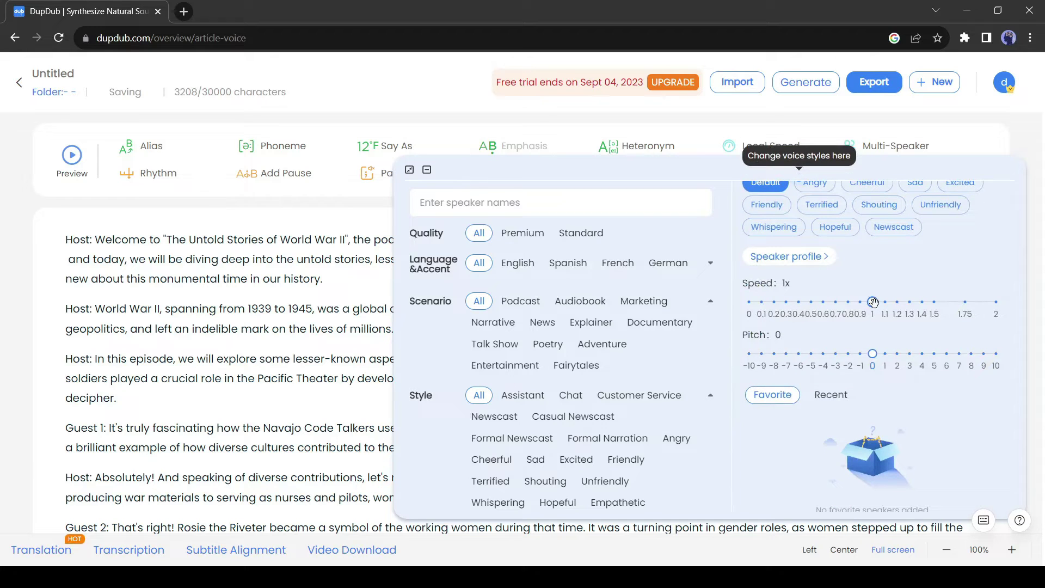
{"action": "scroll", "coordinate": [828, 392], "scroll_direction": "down", "scroll_amount": 1}
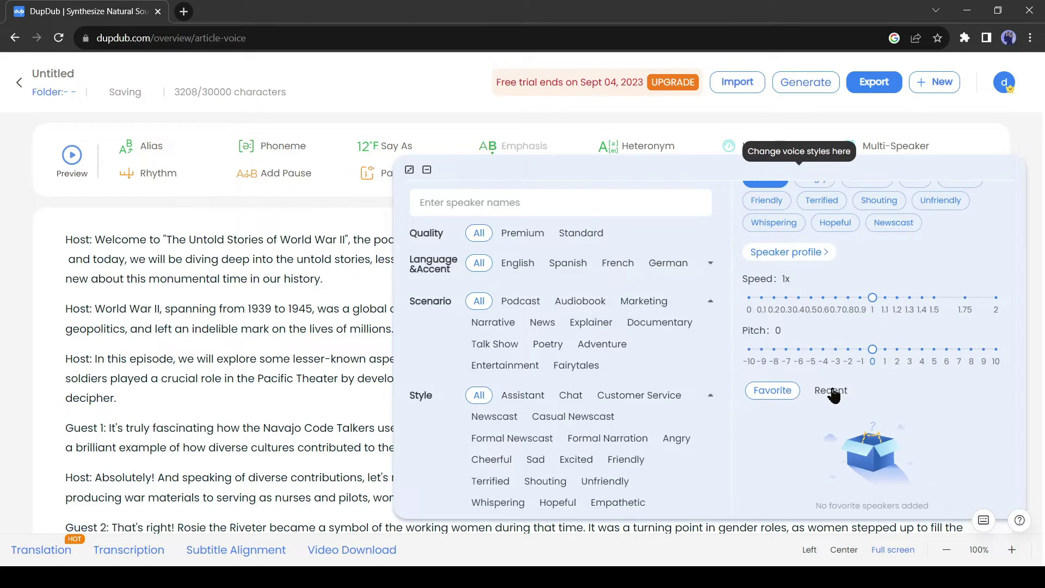
{"action": "scroll", "coordinate": [725, 304], "scroll_direction": "up", "scroll_amount": 1}
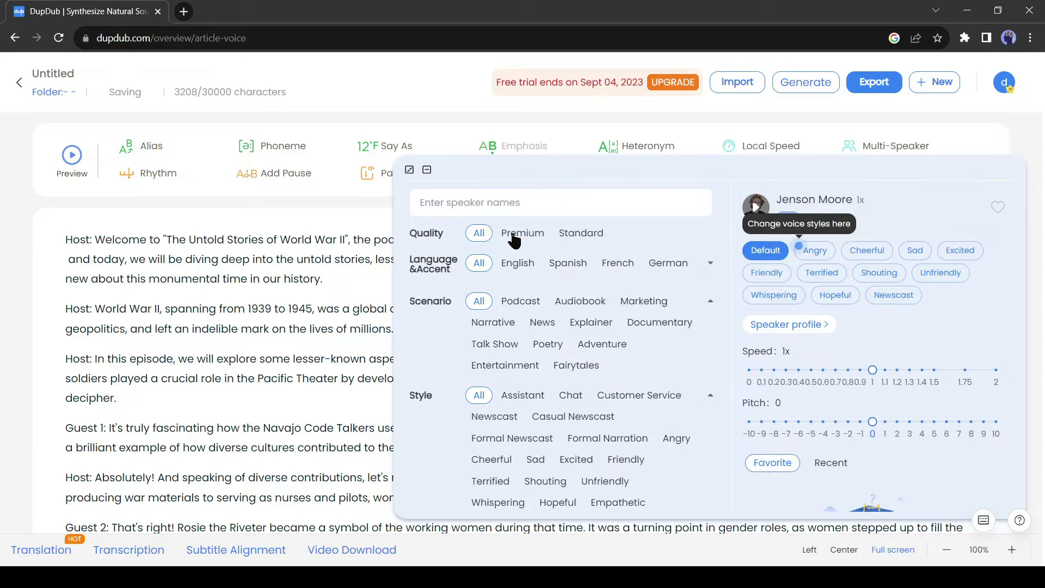
{"action": "left_click", "coordinate": [539, 239]}
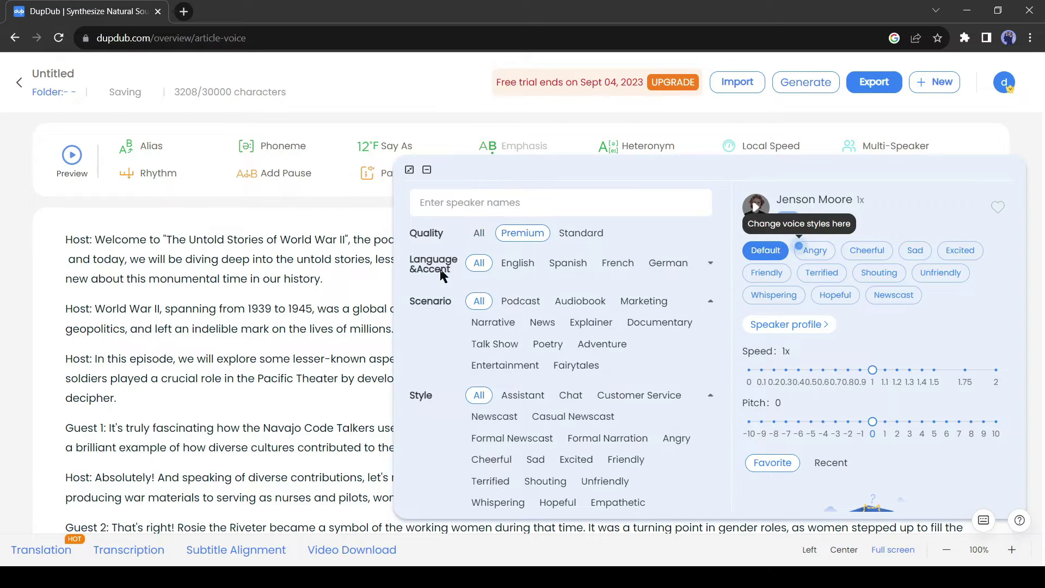
{"action": "left_click", "coordinate": [707, 263]}
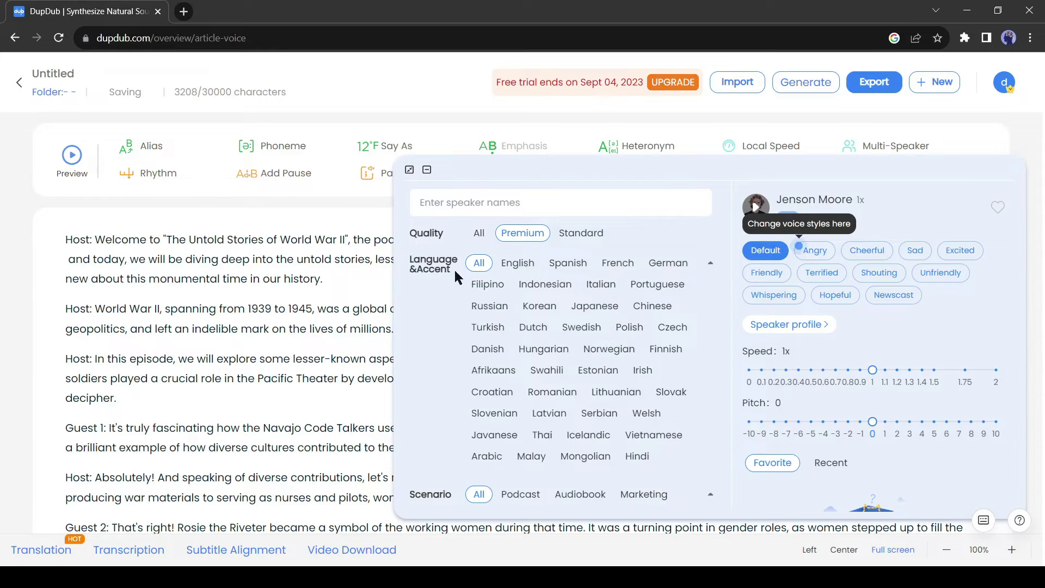
{"action": "left_click", "coordinate": [511, 263]}
{"action": "scroll", "coordinate": [463, 343], "scroll_direction": "down", "scroll_amount": 5}
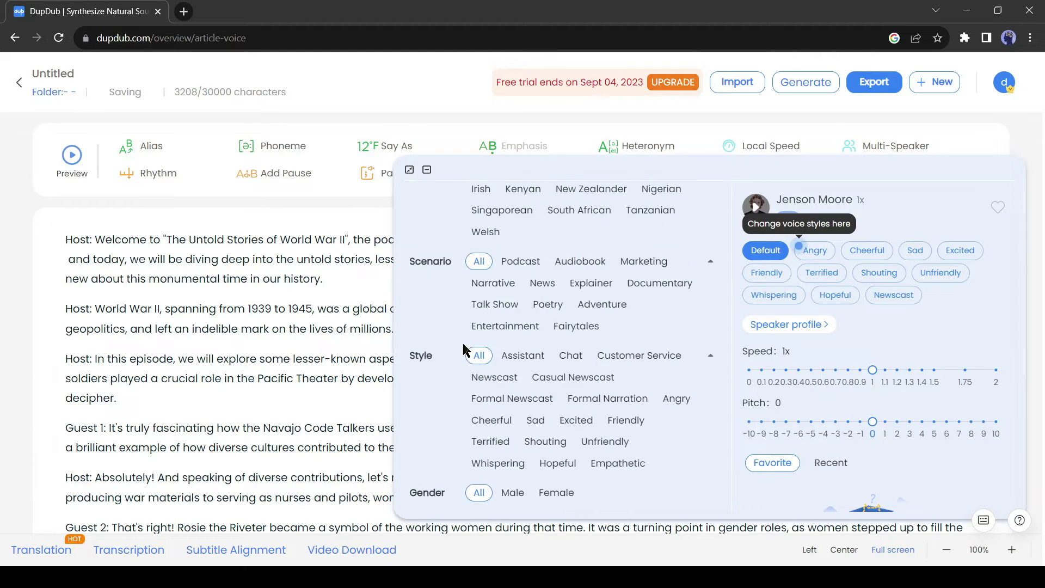
{"action": "scroll", "coordinate": [463, 350], "scroll_direction": "up", "scroll_amount": 2}
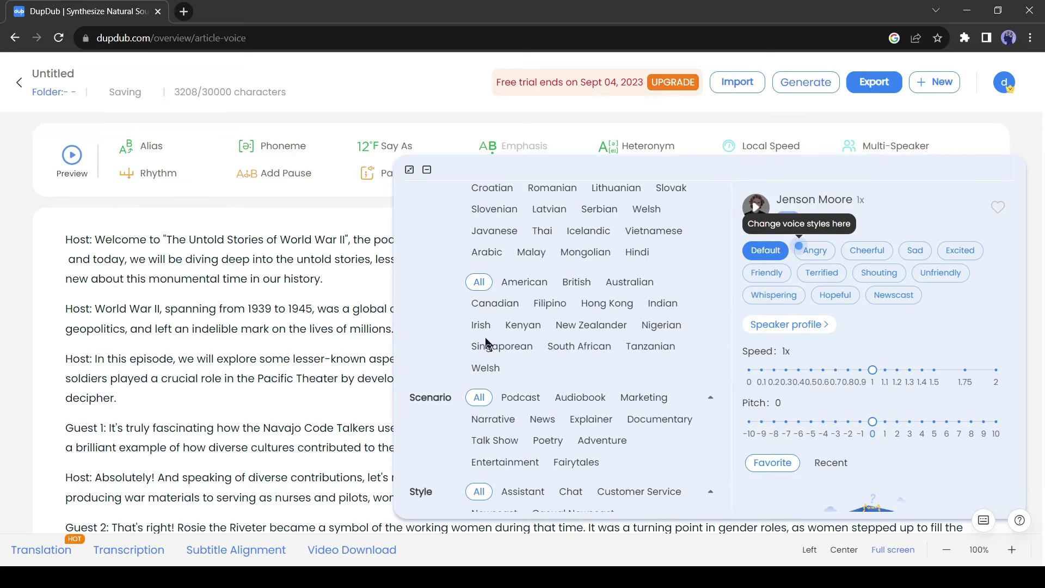
{"action": "scroll", "coordinate": [473, 281], "scroll_direction": "down", "scroll_amount": 1}
{"action": "scroll", "coordinate": [462, 278], "scroll_direction": "down", "scroll_amount": 1}
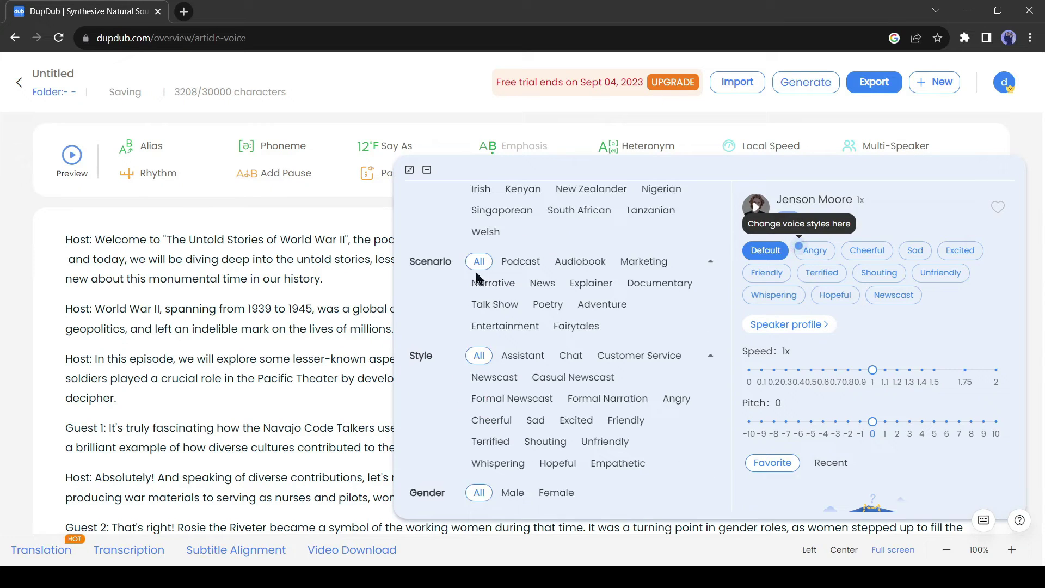
{"action": "left_click", "coordinate": [521, 261]}
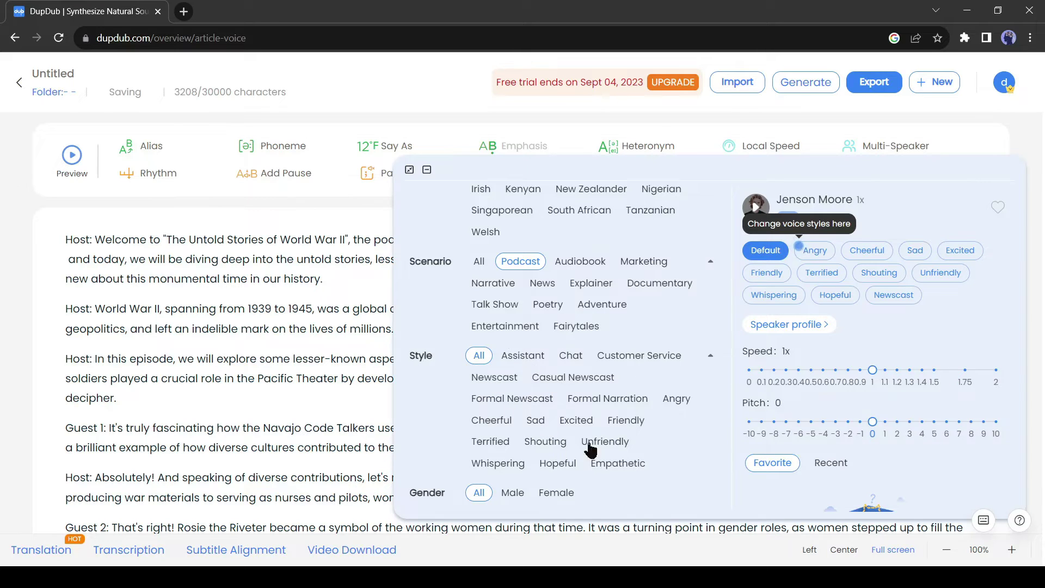
{"action": "left_click", "coordinate": [564, 362]}
{"action": "scroll", "coordinate": [569, 386], "scroll_direction": "down", "scroll_amount": 1}
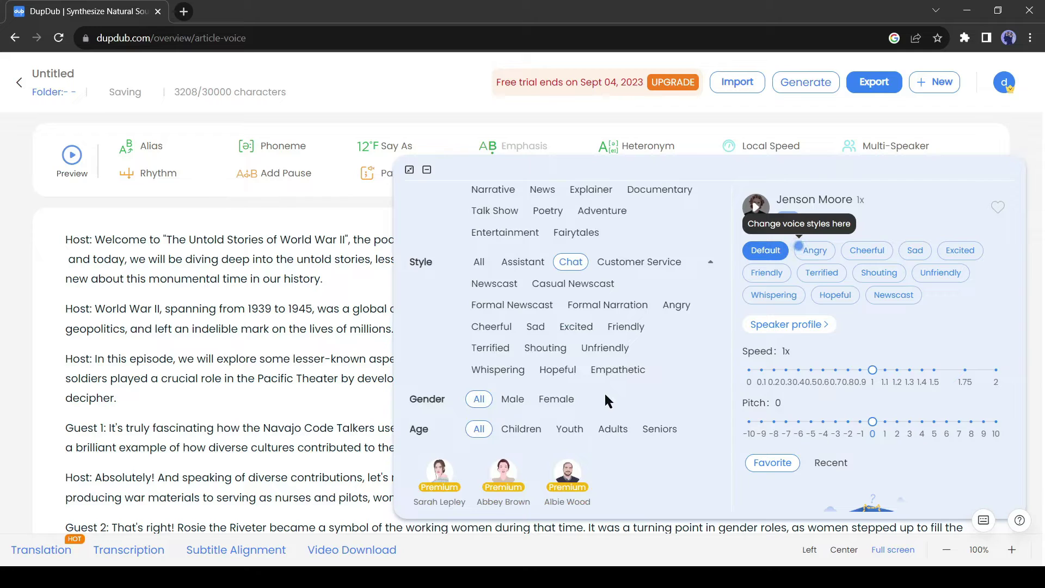
- Choose male voice Albie Wood with the Chat style and close the voice settings
{"action": "left_click", "coordinate": [513, 403]}
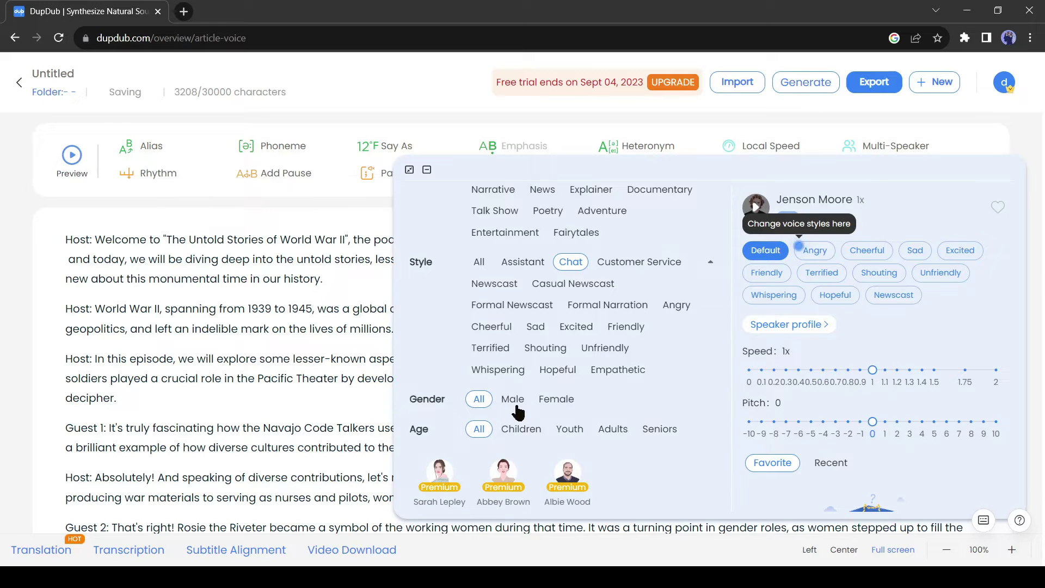
{"action": "left_click", "coordinate": [552, 399]}
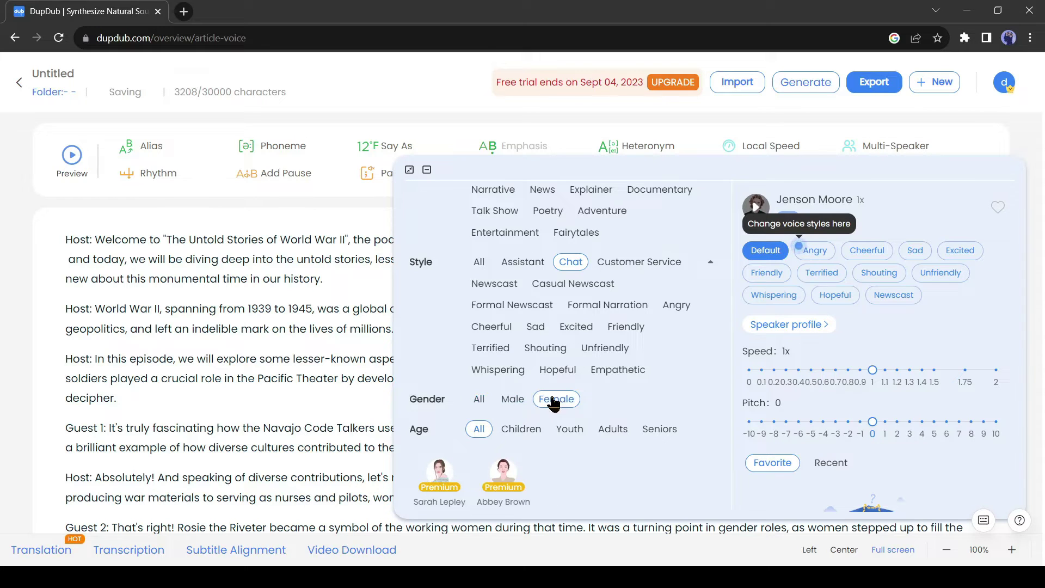
{"action": "left_click", "coordinate": [512, 400]}
{"action": "left_click", "coordinate": [439, 482]}
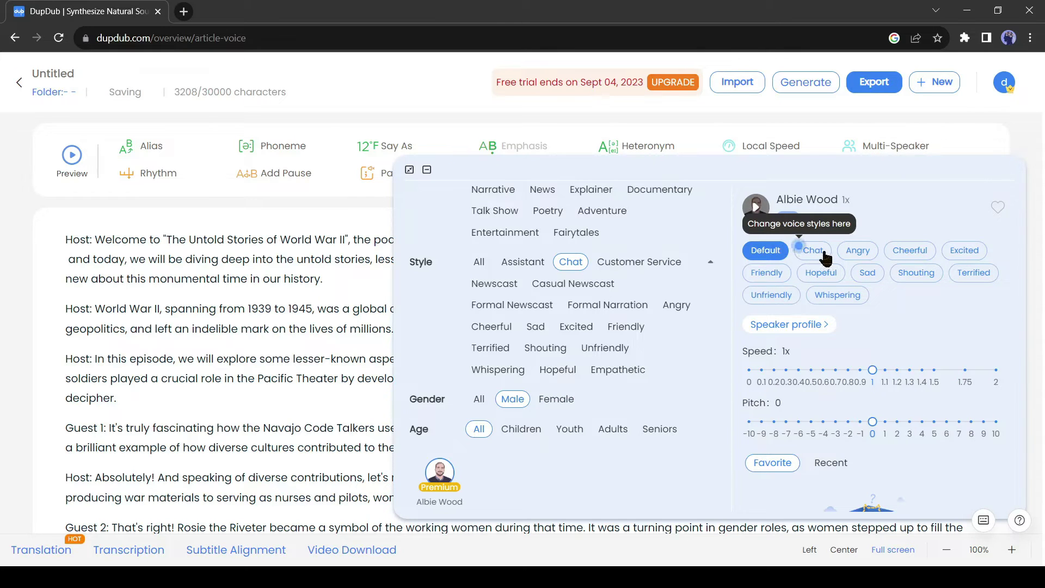
{"action": "left_click", "coordinate": [800, 252]}
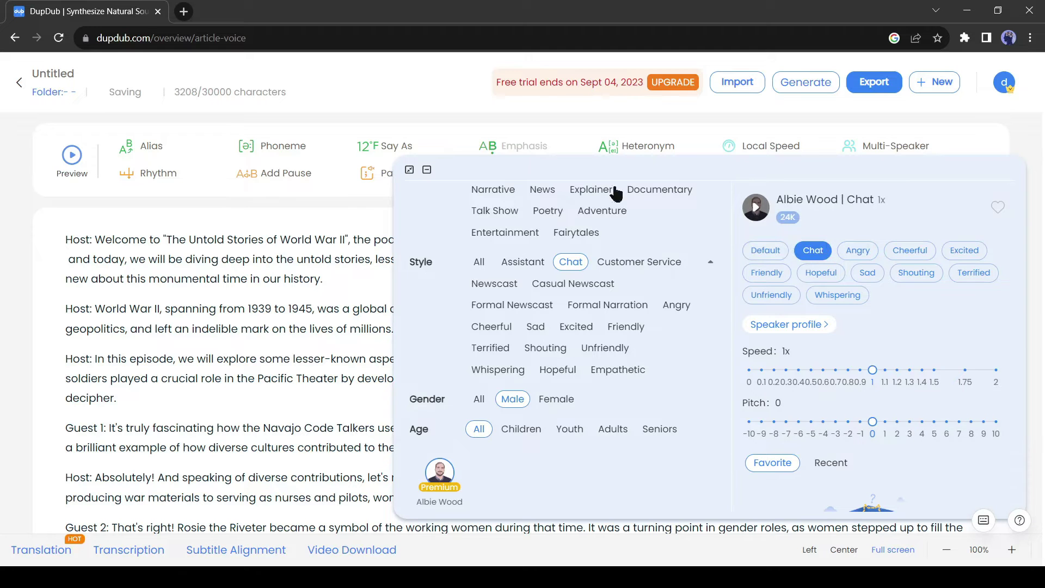
{"action": "left_click", "coordinate": [410, 172]}
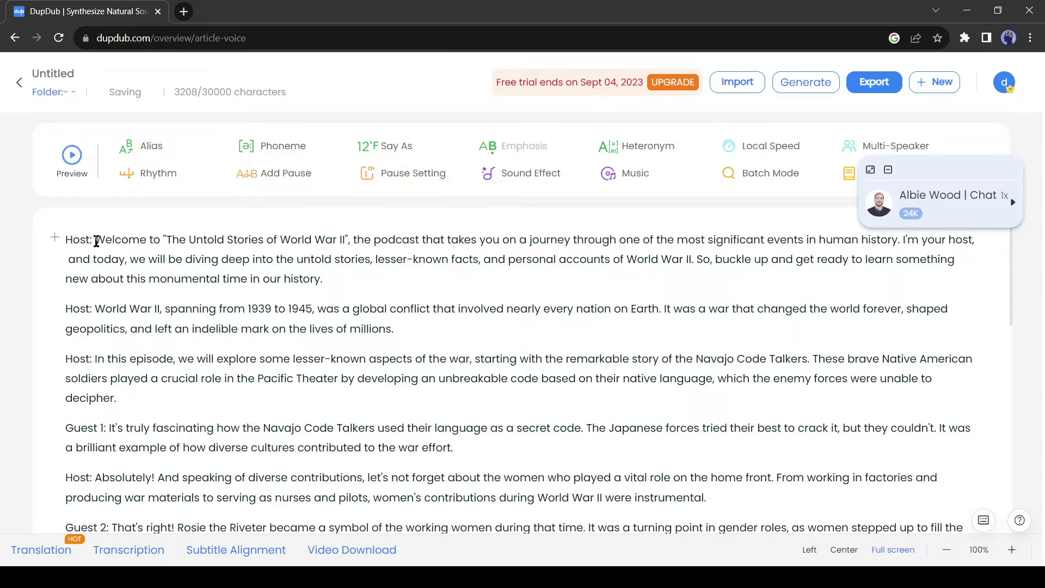
- Play, then stop, a preview of the script's opening in Albie Wood's voice
{"action": "left_click", "coordinate": [73, 155]}
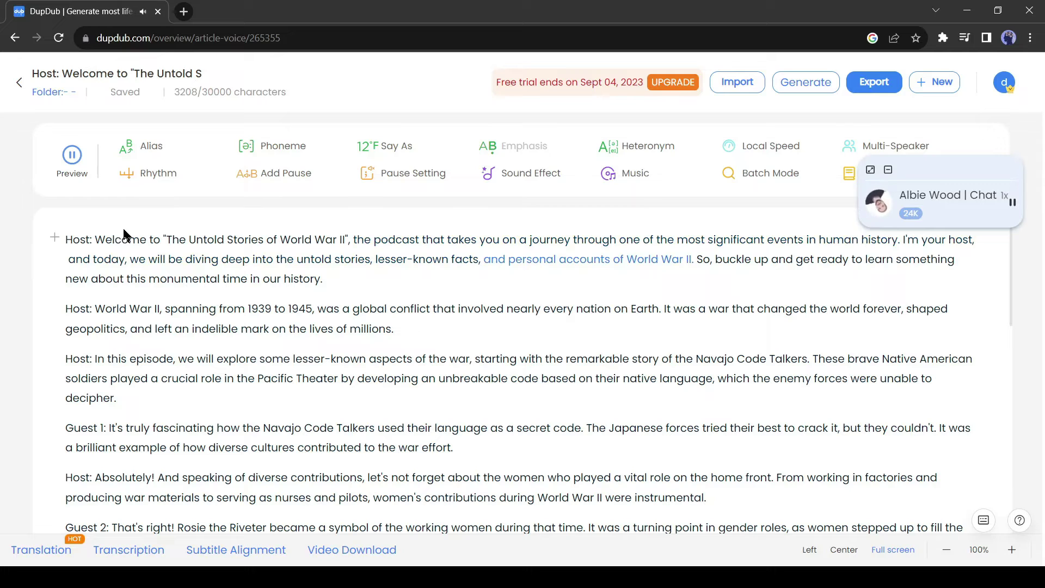
{"action": "left_click", "coordinate": [72, 158]}
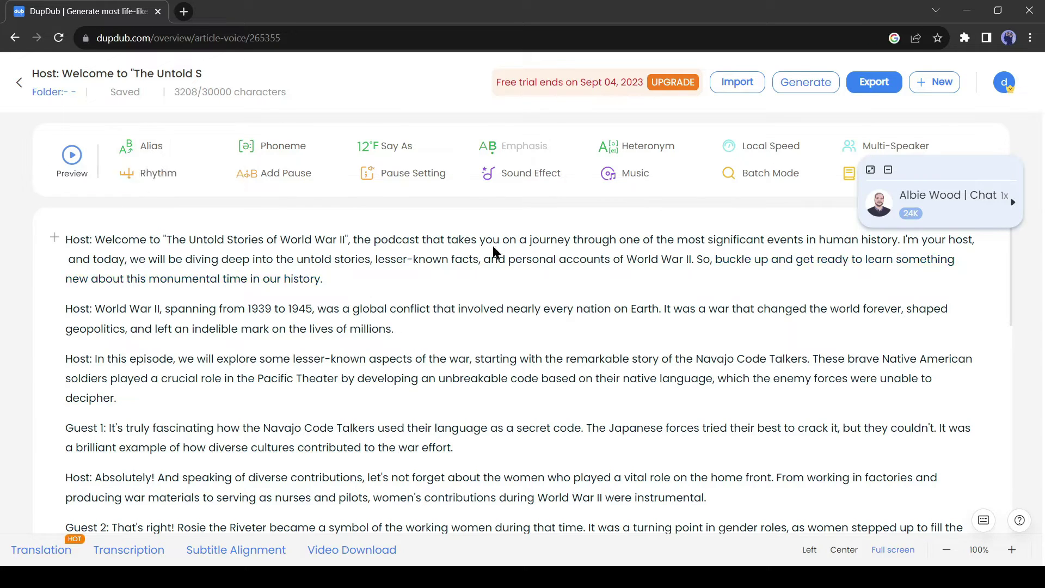
- Apply the Journey alias to the word 'journey'
{"action": "double_click", "coordinate": [539, 240]}
{"action": "left_click", "coordinate": [146, 146]}
{"action": "left_click", "coordinate": [532, 229]}
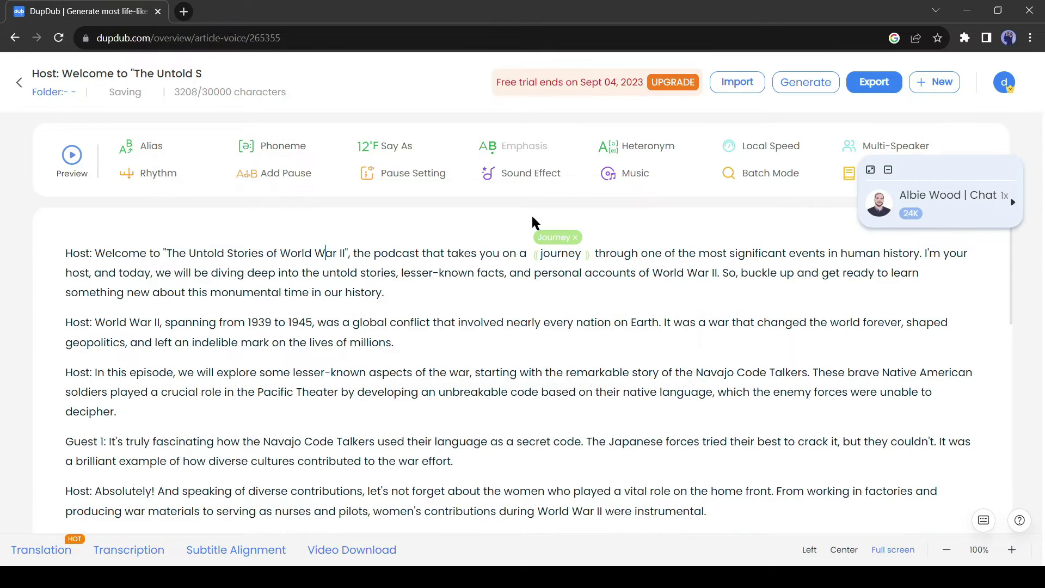
- Check Phoneme settings for 'World' without applying, then open Say As options for '1939'
{"action": "left_click", "coordinate": [270, 151]}
{"action": "double_click", "coordinate": [296, 253]}
{"action": "left_click", "coordinate": [270, 147]}
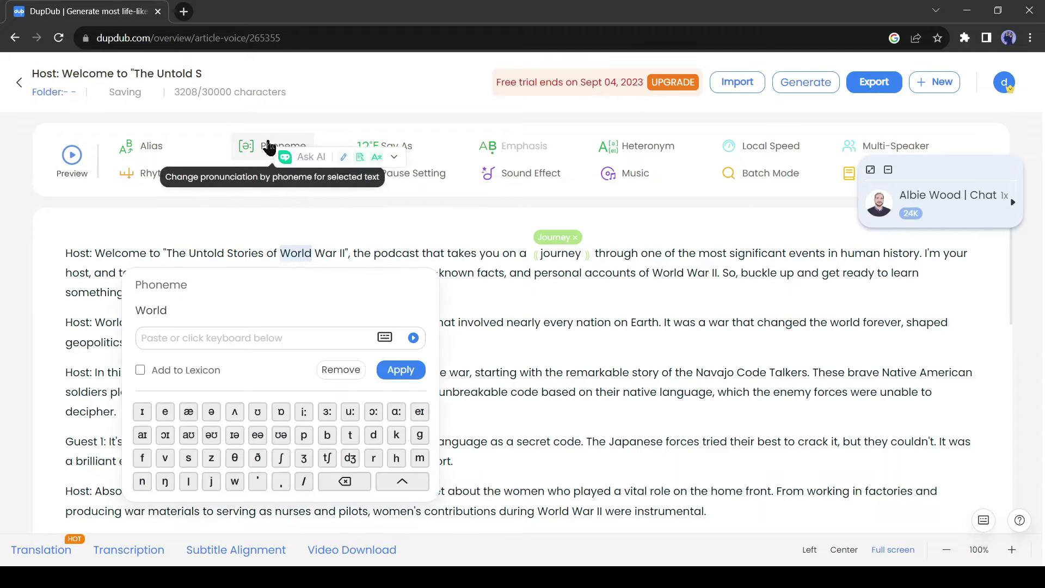
{"action": "left_click", "coordinate": [320, 208]}
{"action": "key", "text": "ctrl+End"}
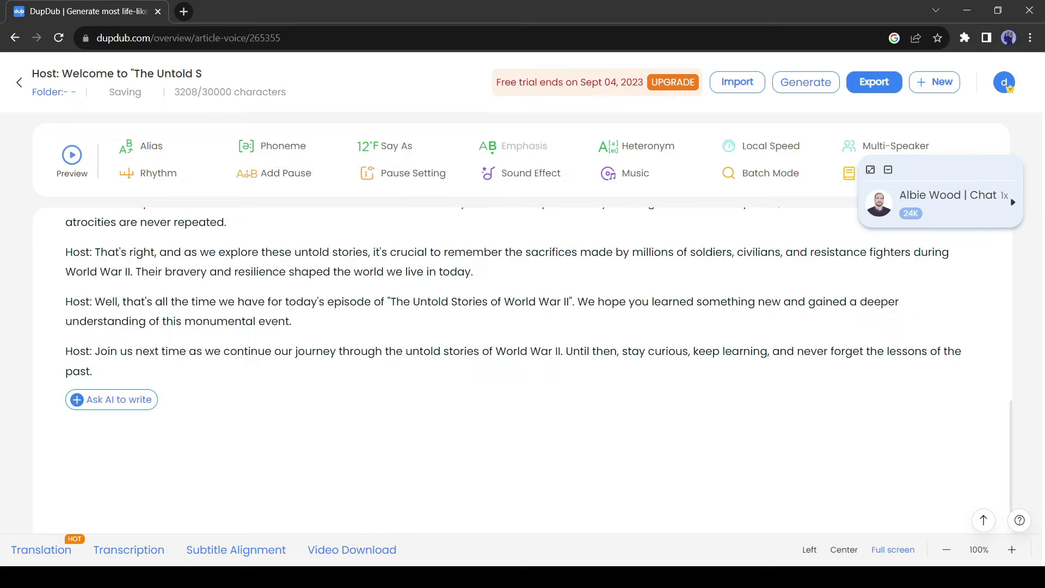
{"action": "key", "text": "ctrl+Home"}
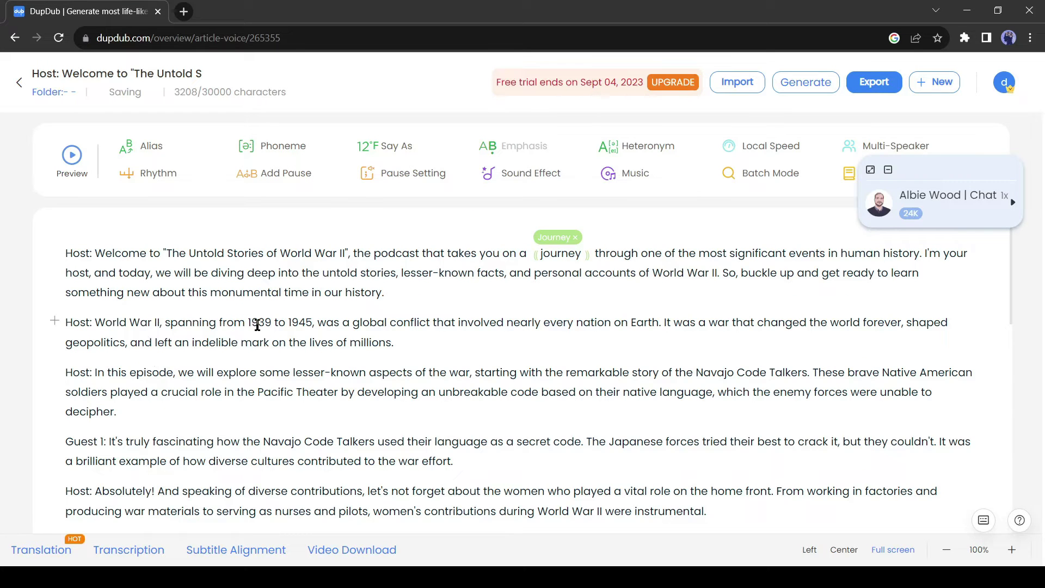
{"action": "double_click", "coordinate": [257, 325]}
{"action": "left_click", "coordinate": [397, 146]}
{"action": "left_click_drag", "start_coordinate": [167, 252], "coordinate": [345, 252]}
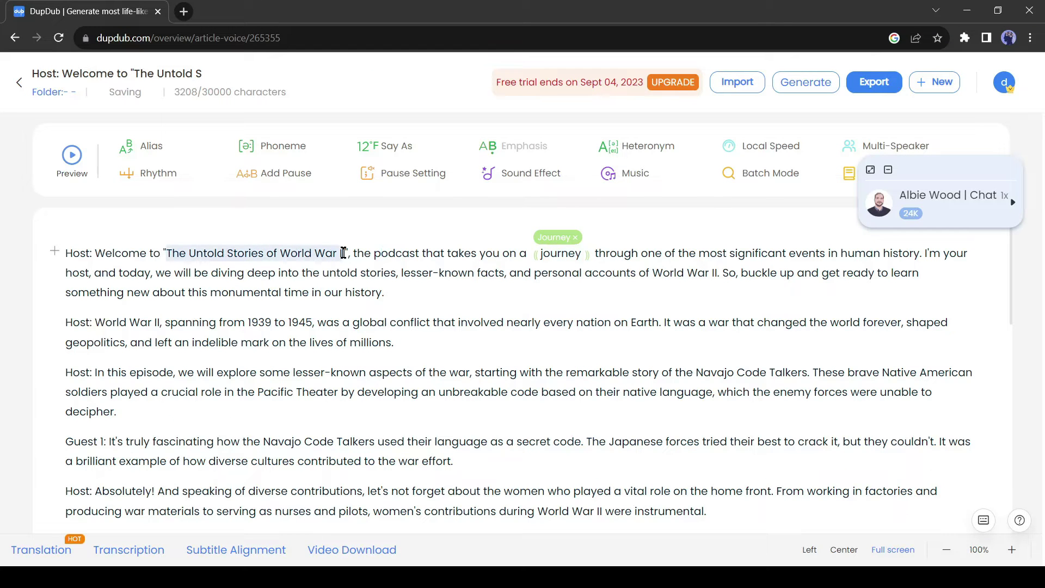
{"action": "left_click", "coordinate": [770, 145]}
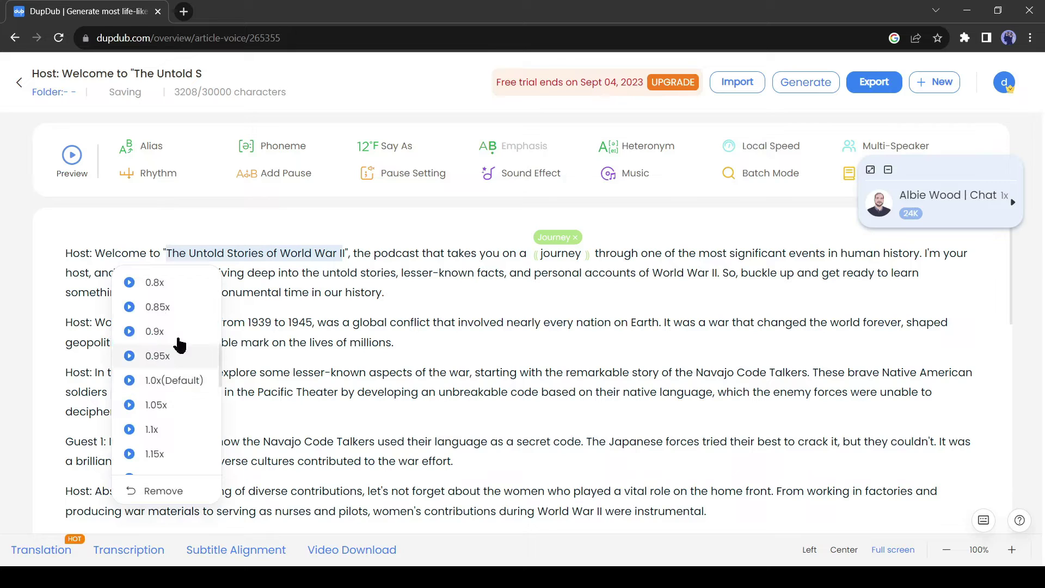
{"action": "left_click", "coordinate": [129, 332]}
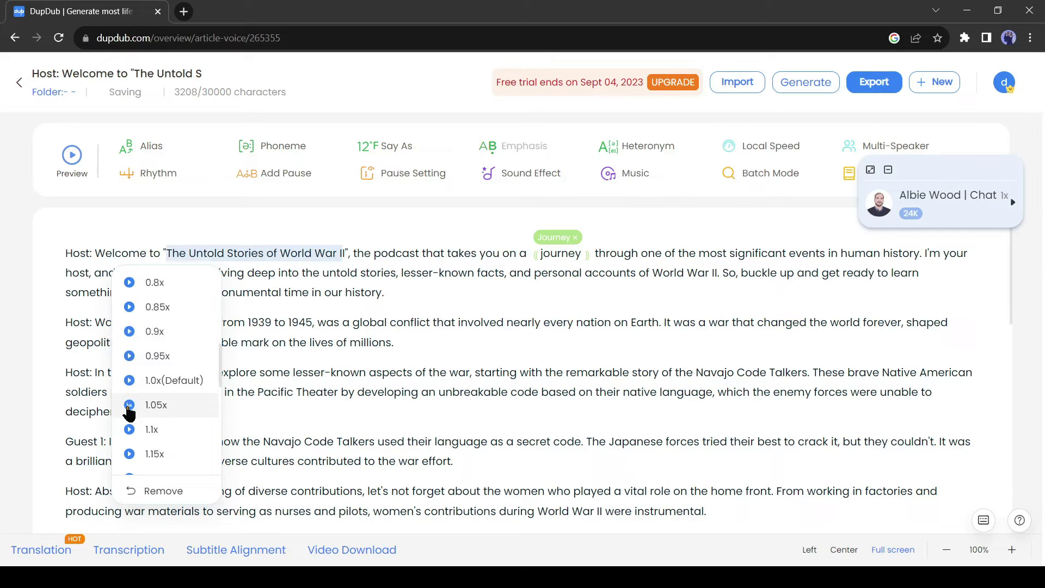
{"action": "left_click", "coordinate": [330, 250]}
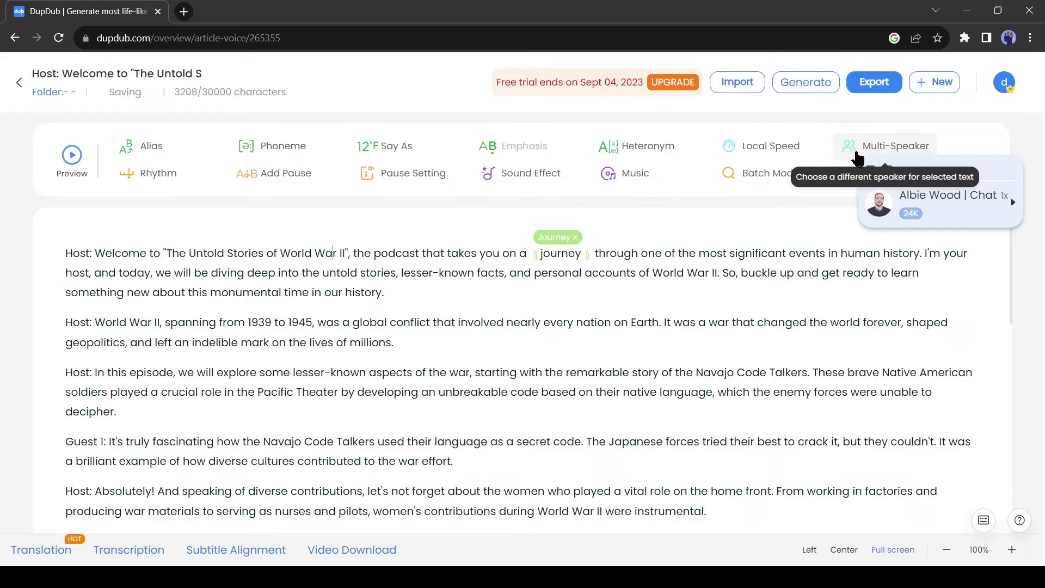
- Assign Jenson Moore as the Multi-Speaker voice of the opening Host paragraph
{"action": "left_click_drag", "start_coordinate": [398, 295], "coordinate": [76, 248]}
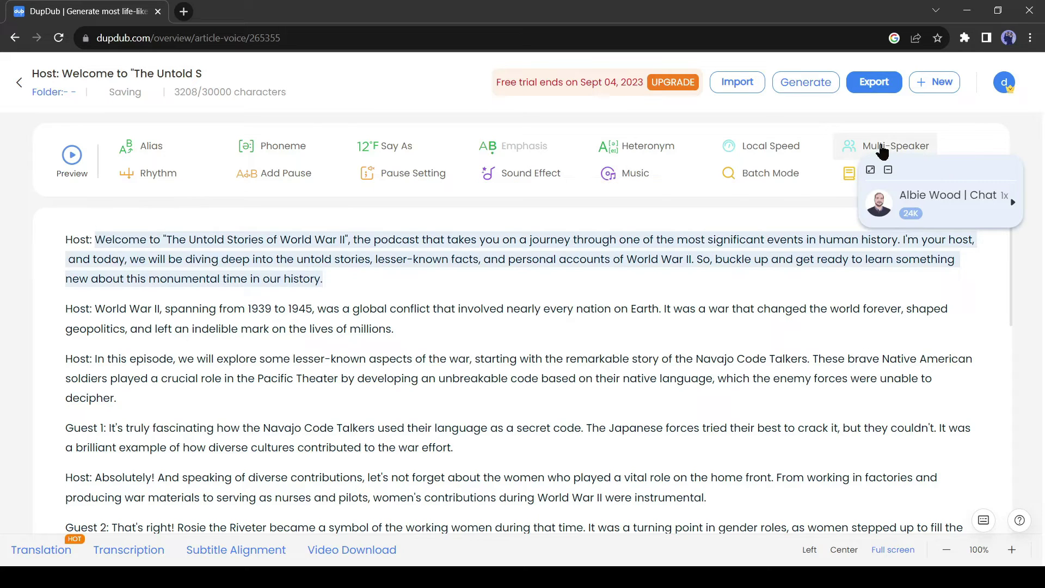
{"action": "left_click", "coordinate": [881, 153]}
{"action": "left_click", "coordinate": [314, 325]}
{"action": "left_click", "coordinate": [222, 418]}
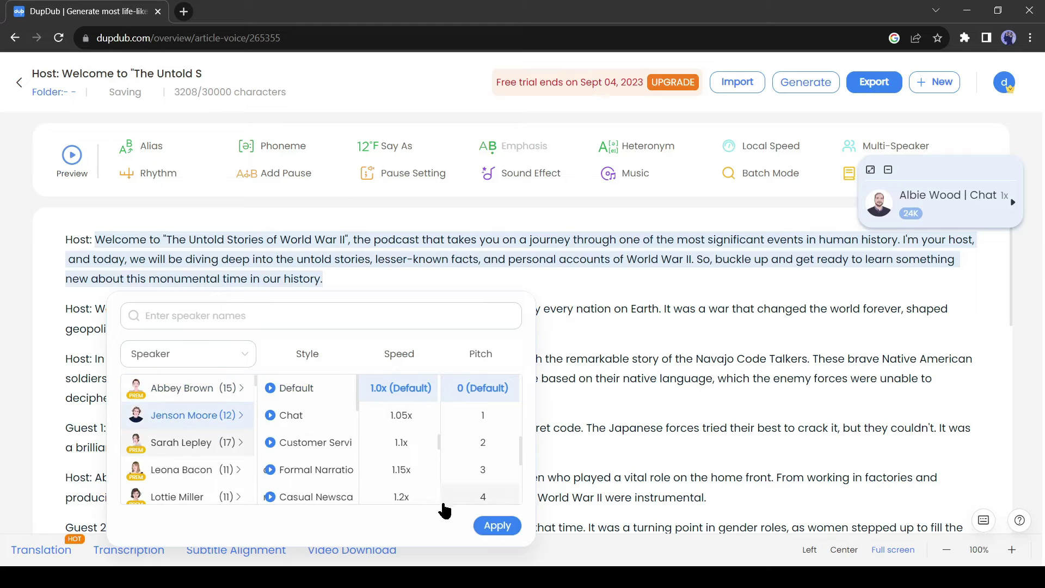
{"action": "left_click", "coordinate": [497, 525]}
{"action": "left_click", "coordinate": [139, 174]}
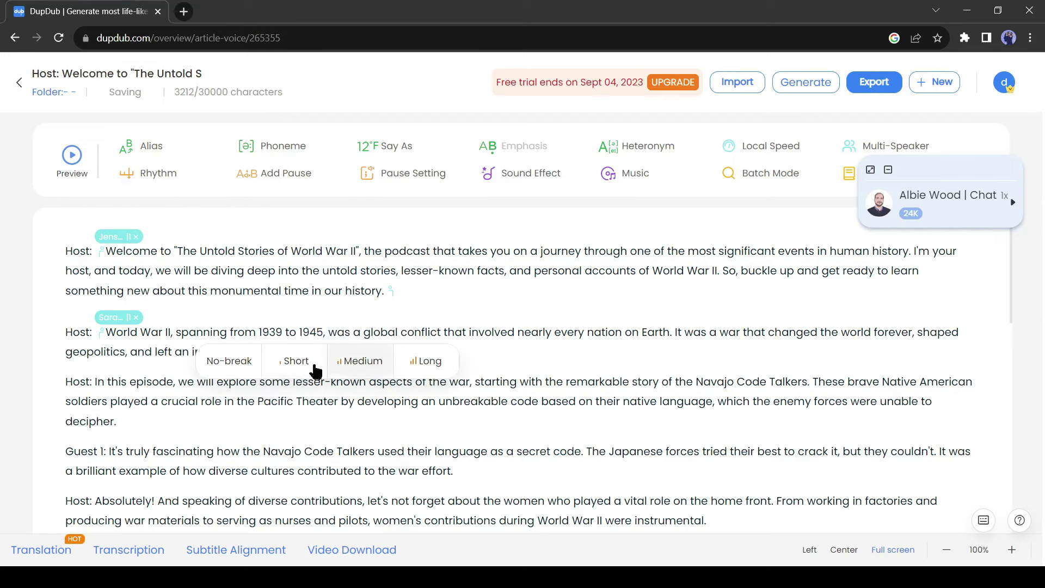
- Insert a short pause after '1945,' and a 100 ms pause after 'war'
{"action": "left_click", "coordinate": [298, 366]}
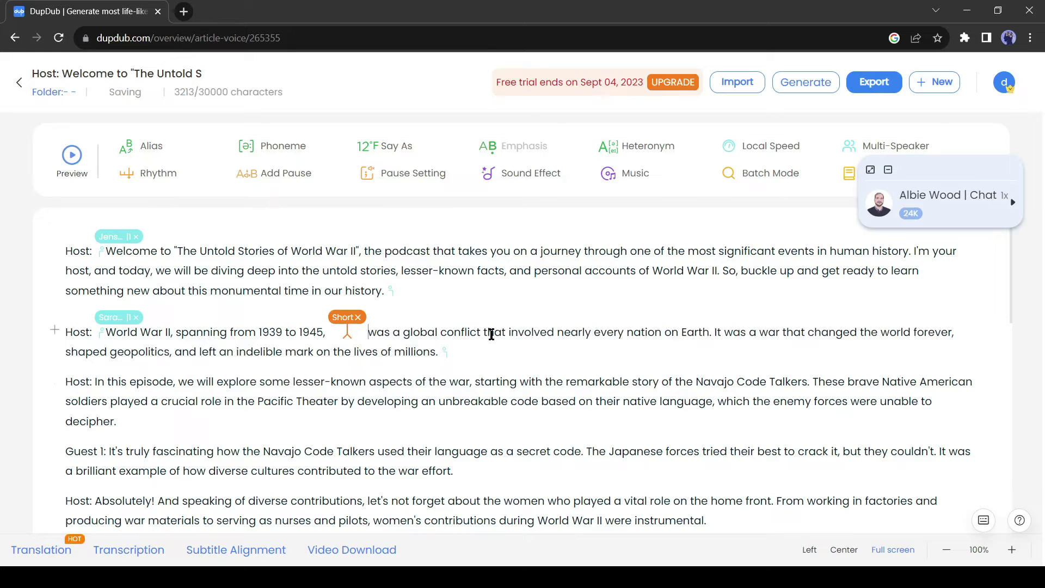
{"action": "left_click", "coordinate": [279, 183]}
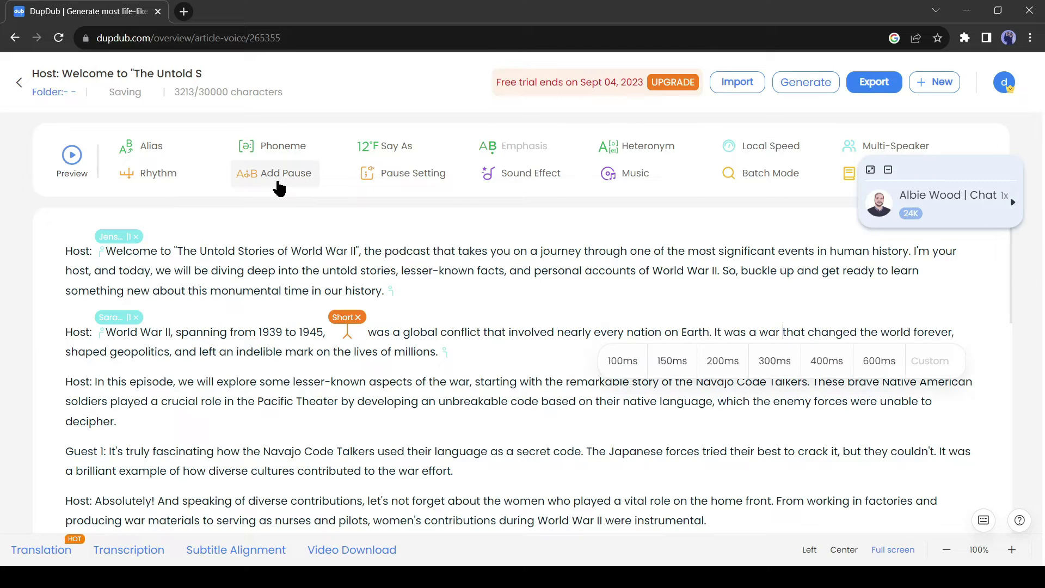
{"action": "left_click", "coordinate": [608, 366]}
- Try, then remove, the UFO sound effect, and set 'tension' as background music
{"action": "left_click", "coordinate": [527, 178]}
{"action": "left_click", "coordinate": [516, 265]}
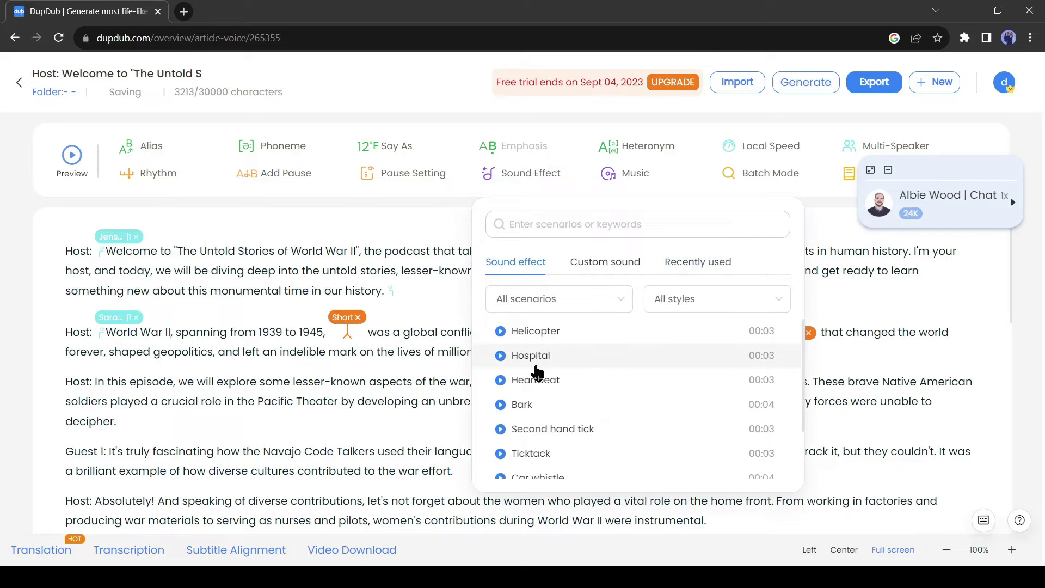
{"action": "scroll", "coordinate": [503, 403], "scroll_direction": "down", "scroll_amount": 1}
{"action": "left_click", "coordinate": [502, 378]}
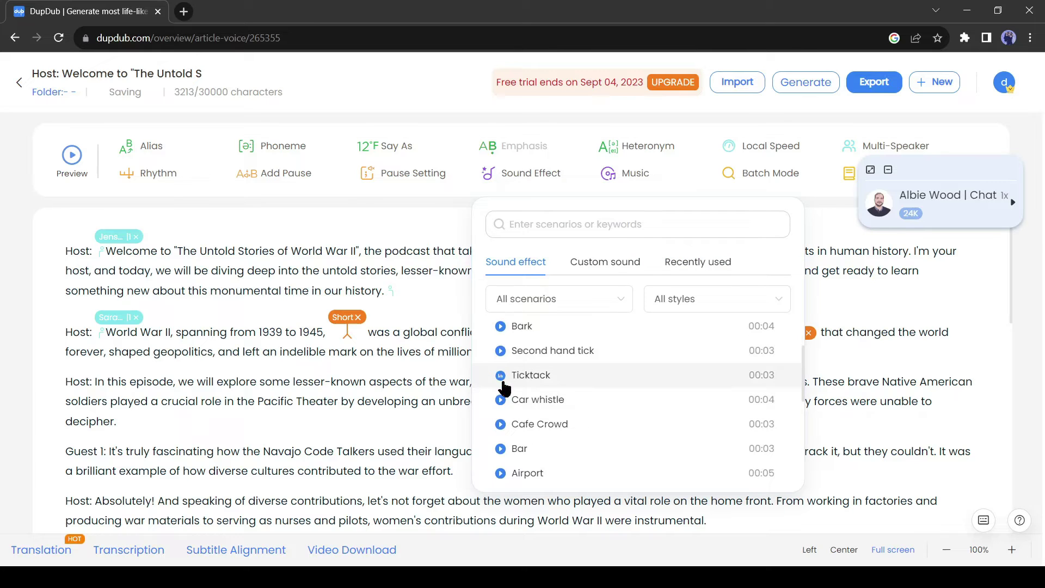
{"action": "left_click", "coordinate": [527, 375]}
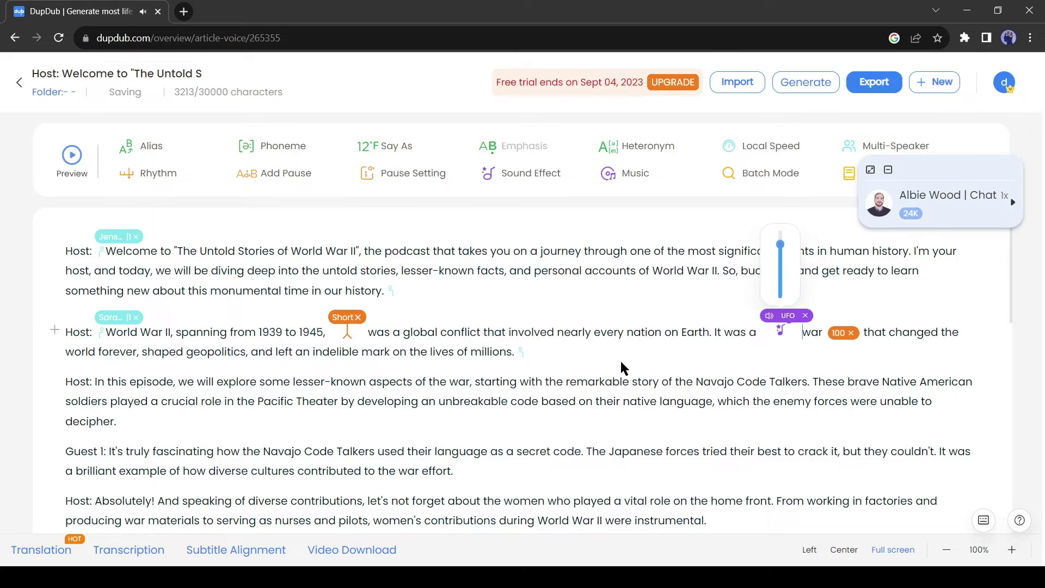
{"action": "left_click", "coordinate": [805, 316]}
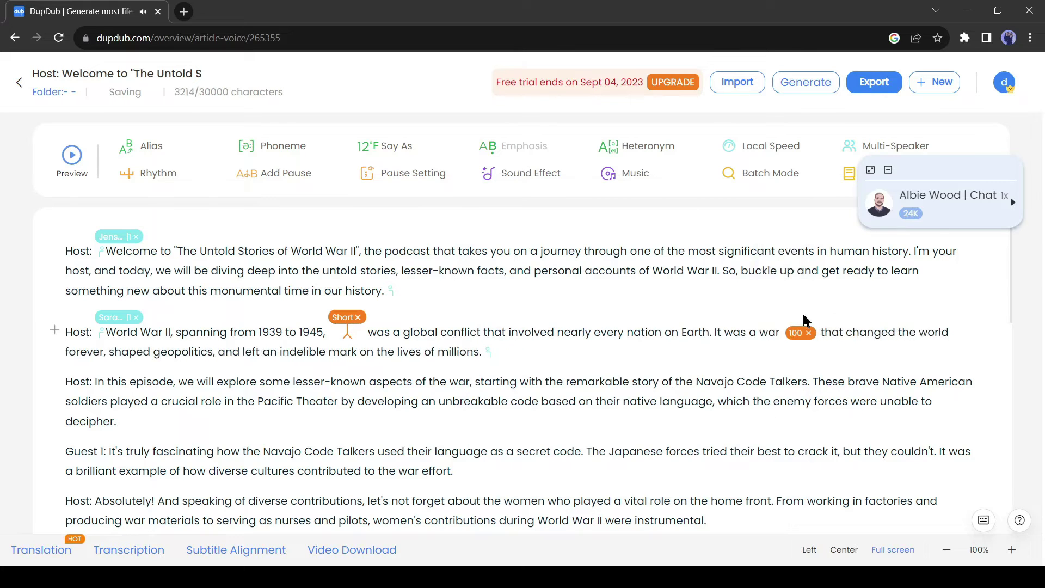
{"action": "left_click", "coordinate": [636, 176]}
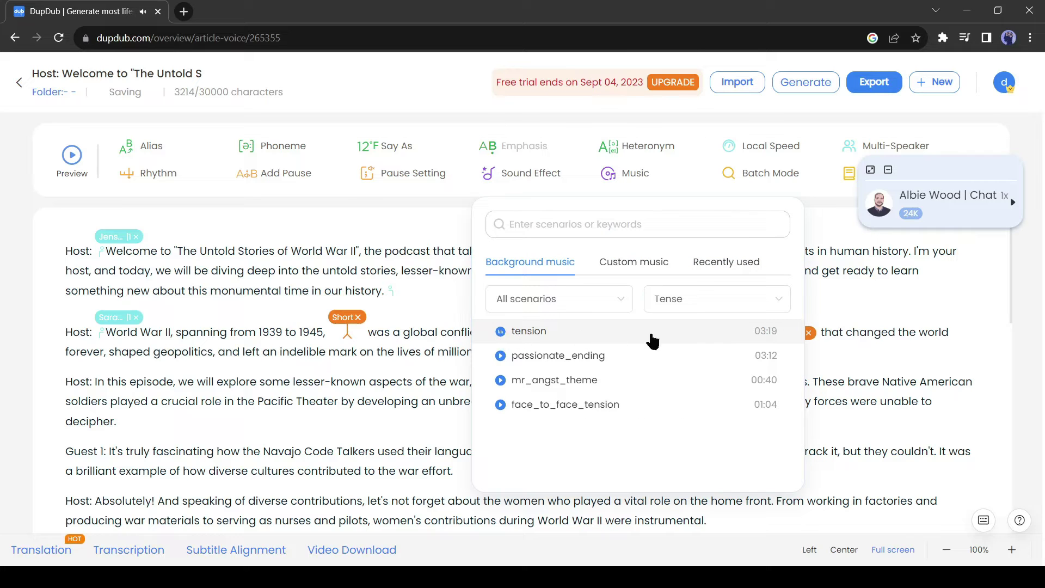
{"action": "left_click", "coordinate": [627, 342]}
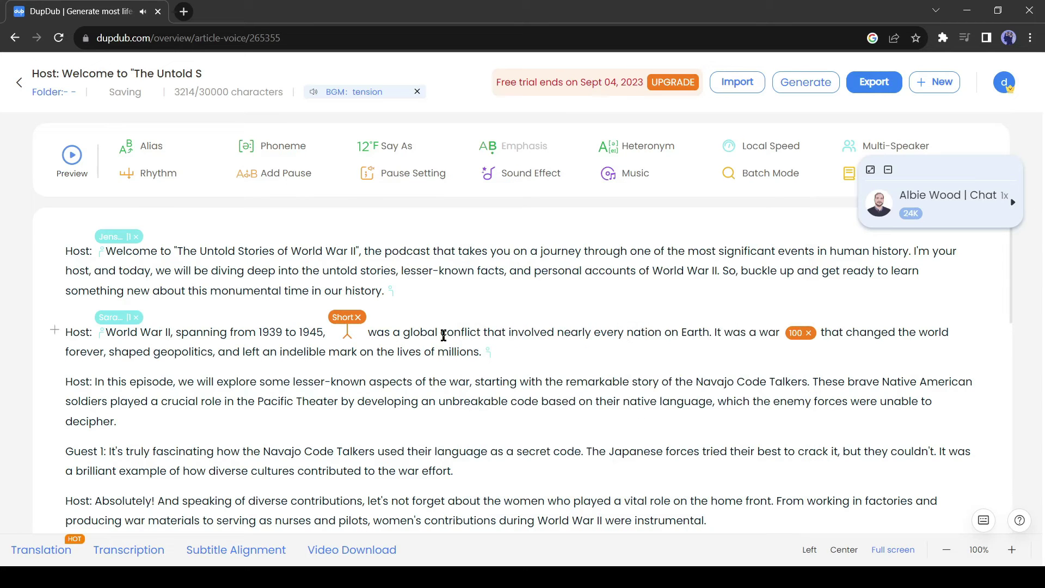
- Assign the Dylan voice to the opening Host paragraph
{"action": "left_click", "coordinate": [888, 176]}
{"action": "left_click", "coordinate": [346, 285]}
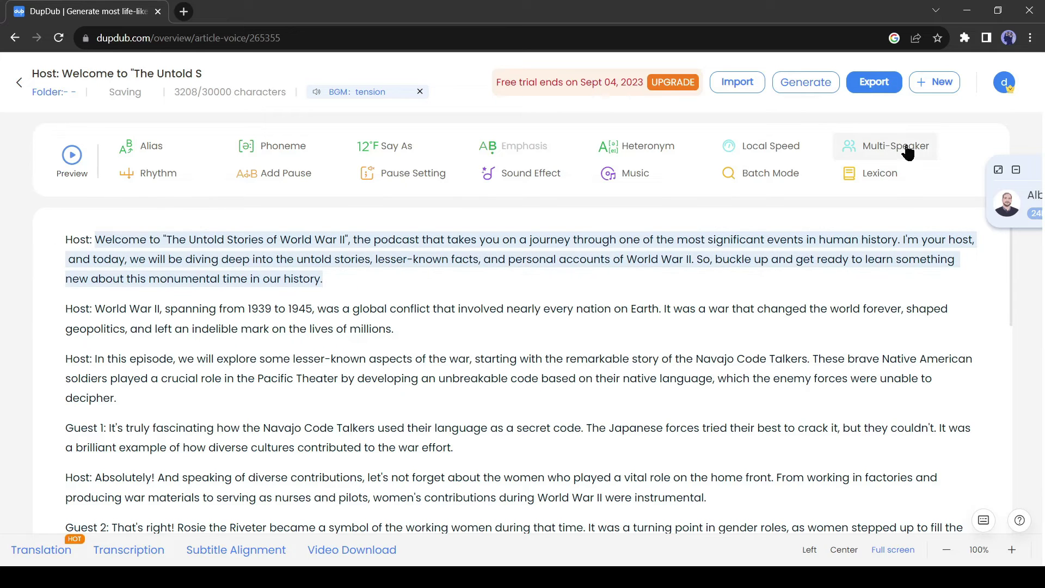
{"action": "left_click", "coordinate": [899, 149]}
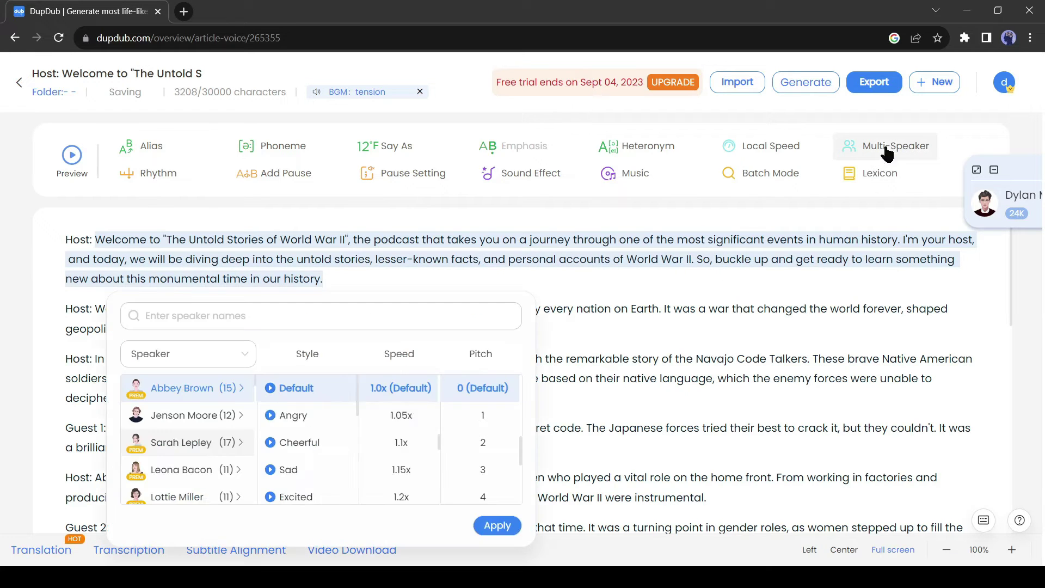
{"action": "scroll", "coordinate": [189, 441], "scroll_direction": "down", "scroll_amount": 2}
{"action": "left_click", "coordinate": [182, 442]}
{"action": "left_click", "coordinate": [497, 526]}
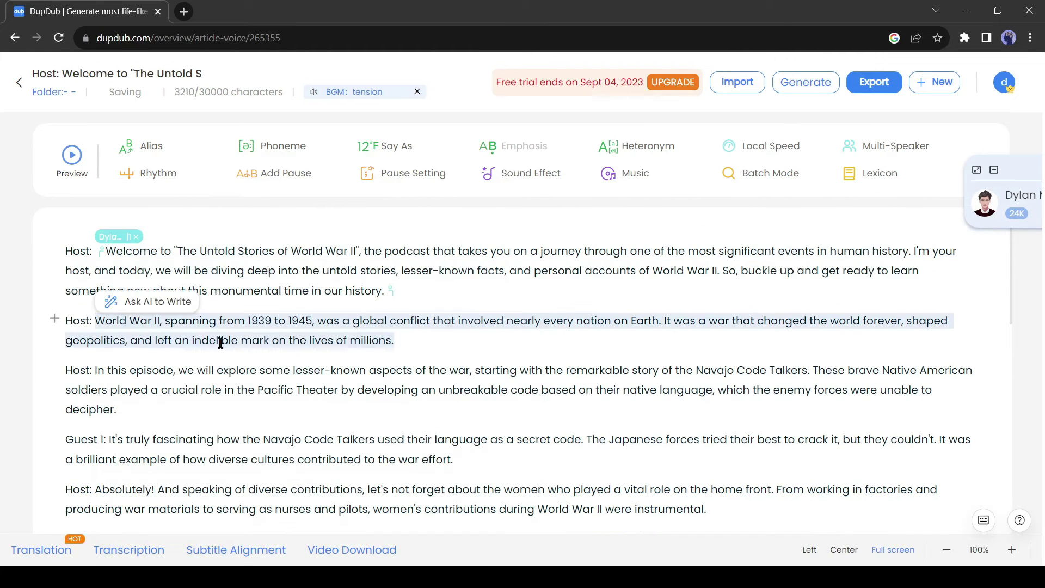
- Apply the Dylan voice to the second and third Host paragraphs
{"action": "left_click", "coordinate": [896, 147]}
{"action": "scroll", "coordinate": [245, 212], "scroll_direction": "down", "scroll_amount": 2}
{"action": "left_click", "coordinate": [245, 203]}
{"action": "left_click", "coordinate": [567, 299]}
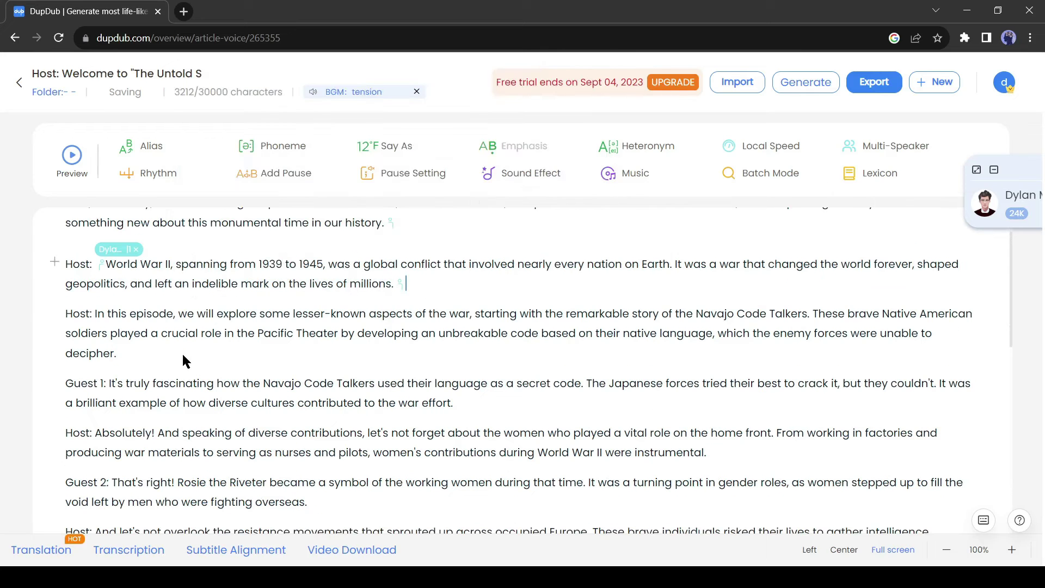
{"action": "left_click", "coordinate": [896, 147]}
{"action": "scroll", "coordinate": [106, 240], "scroll_direction": "down", "scroll_amount": 2}
{"action": "left_click", "coordinate": [90, 245]}
{"action": "left_click", "coordinate": [389, 310]}
- Delete the 'Host:' labels from two paragraphs
{"action": "double_click", "coordinate": [79, 325]}
{"action": "key", "text": "BackSpace"}
{"action": "double_click", "coordinate": [72, 261]}
{"action": "key", "text": "BackSpace"}
{"action": "scroll", "coordinate": [59, 316], "scroll_direction": "up", "scroll_amount": 2}
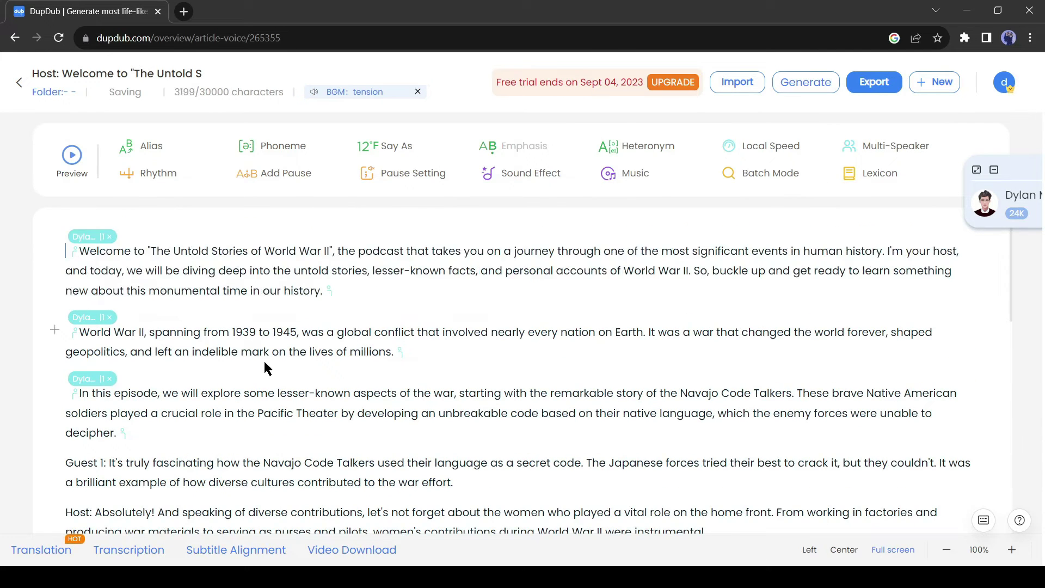
- Voice the 'Well…' paragraph with Dylan and remove its 'Host:' label
{"action": "left_click", "coordinate": [86, 245]}
{"action": "left_click", "coordinate": [155, 291]}
{"action": "left_click", "coordinate": [465, 319]}
{"action": "double_click", "coordinate": [78, 352]}
{"action": "key", "text": "BackSpace"}
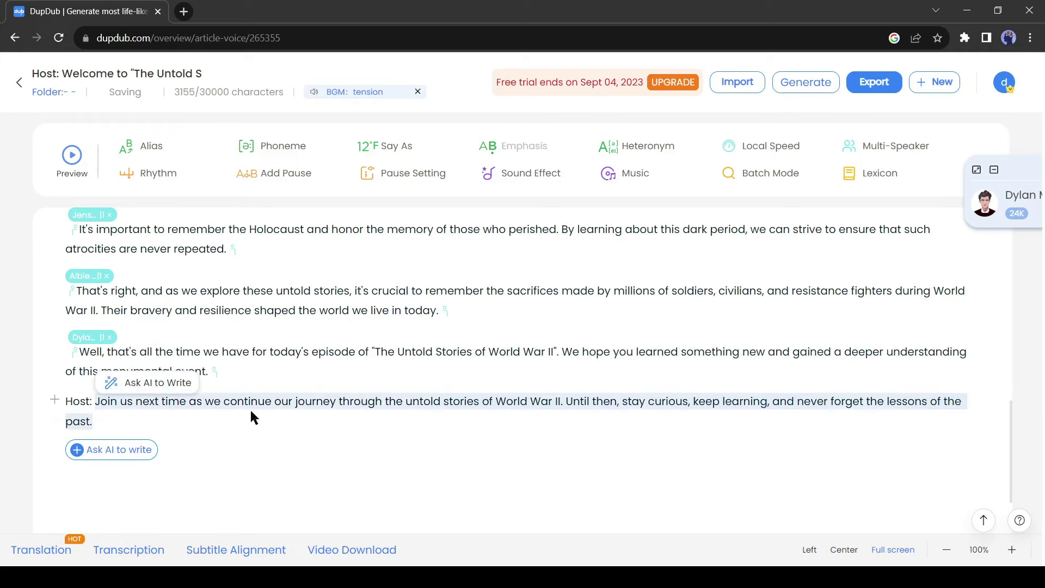
- Give the last paragraph Dylan's friendly style and remove its 'Host:' label
{"action": "left_click", "coordinate": [90, 384]}
{"action": "scroll", "coordinate": [88, 292], "scroll_direction": "down", "scroll_amount": 3}
{"action": "left_click", "coordinate": [187, 351]}
{"action": "left_click", "coordinate": [391, 381]}
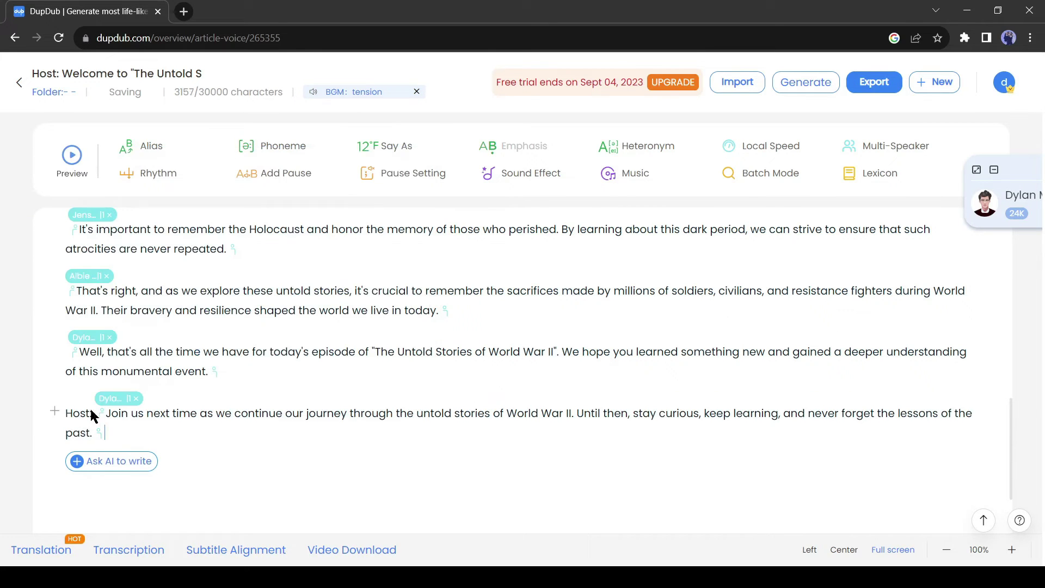
{"action": "left_click_drag", "start_coordinate": [93, 412], "coordinate": [65, 407]}
{"action": "key", "text": "BackSpace"}
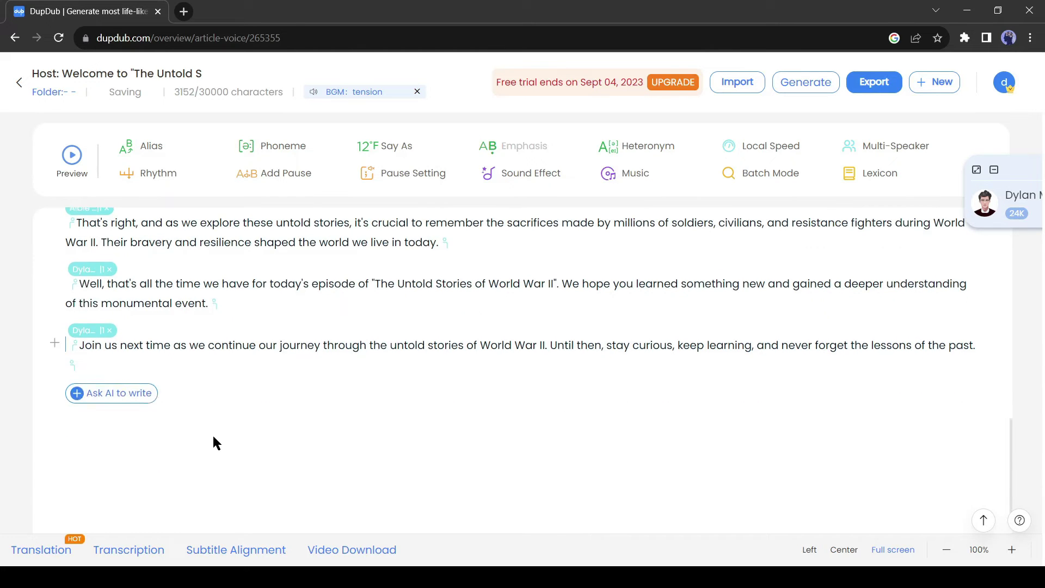
{"action": "scroll", "coordinate": [212, 441], "scroll_direction": "up", "scroll_amount": 5}
{"action": "scroll", "coordinate": [189, 394], "scroll_direction": "up", "scroll_amount": 10}
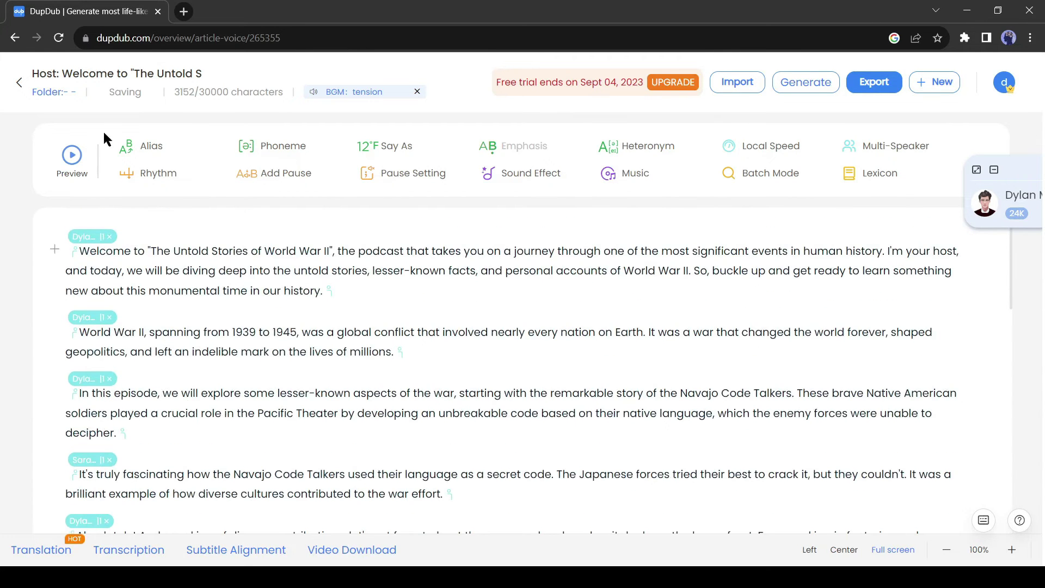
{"action": "left_click", "coordinate": [72, 157]}
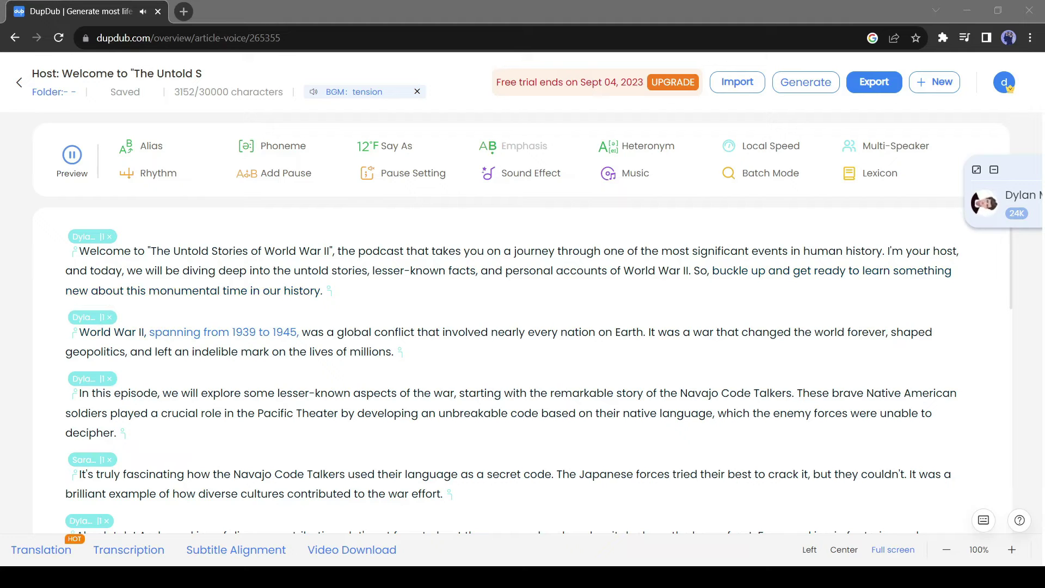
{"action": "left_click", "coordinate": [72, 154]}
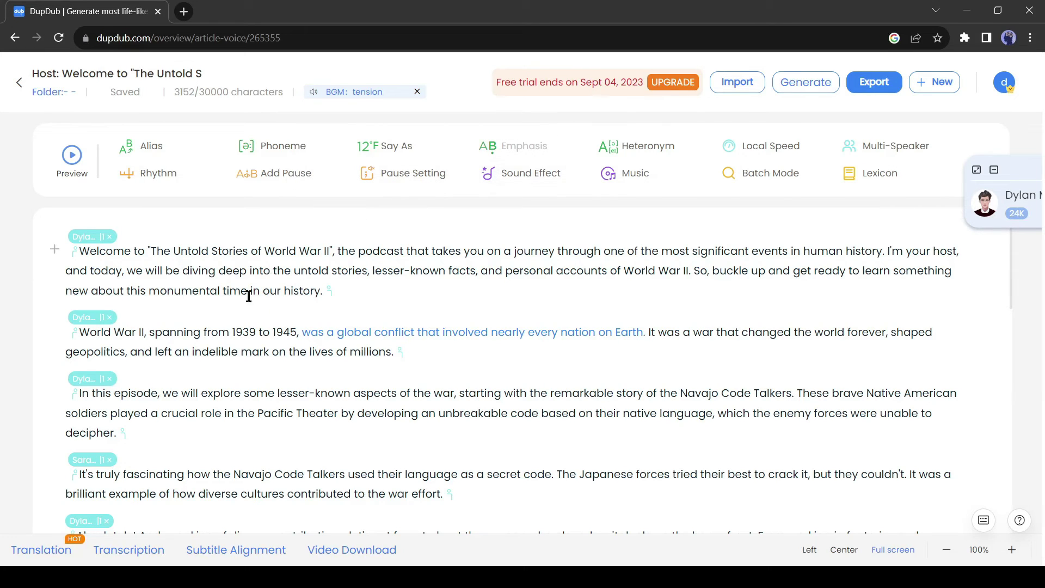
- Generate speech for the whole podcast script and play back the 02:59 voiceover
{"action": "left_click", "coordinate": [815, 83]}
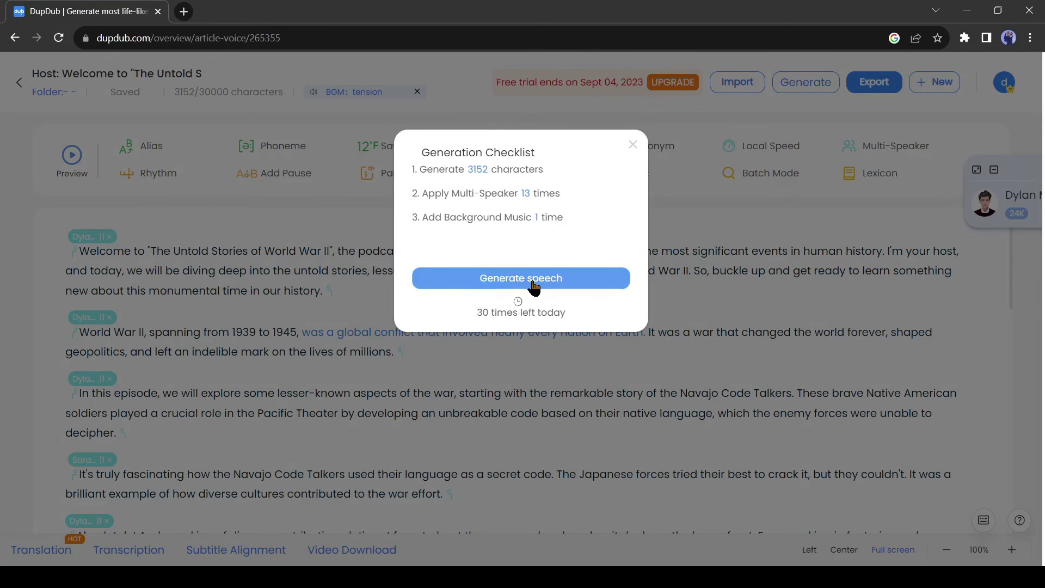
{"action": "left_click", "coordinate": [532, 284]}
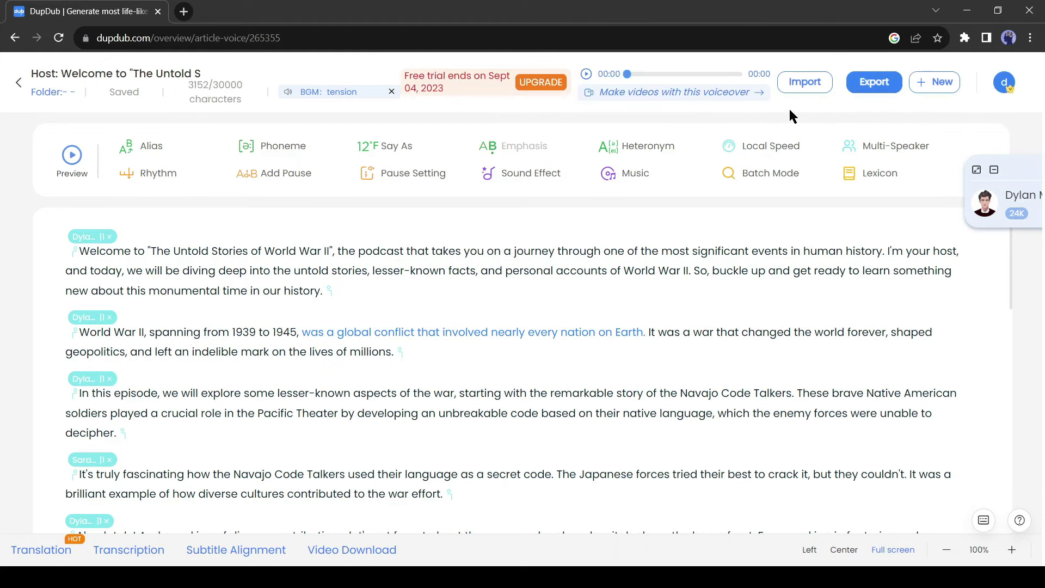
{"action": "left_click", "coordinate": [586, 73]}
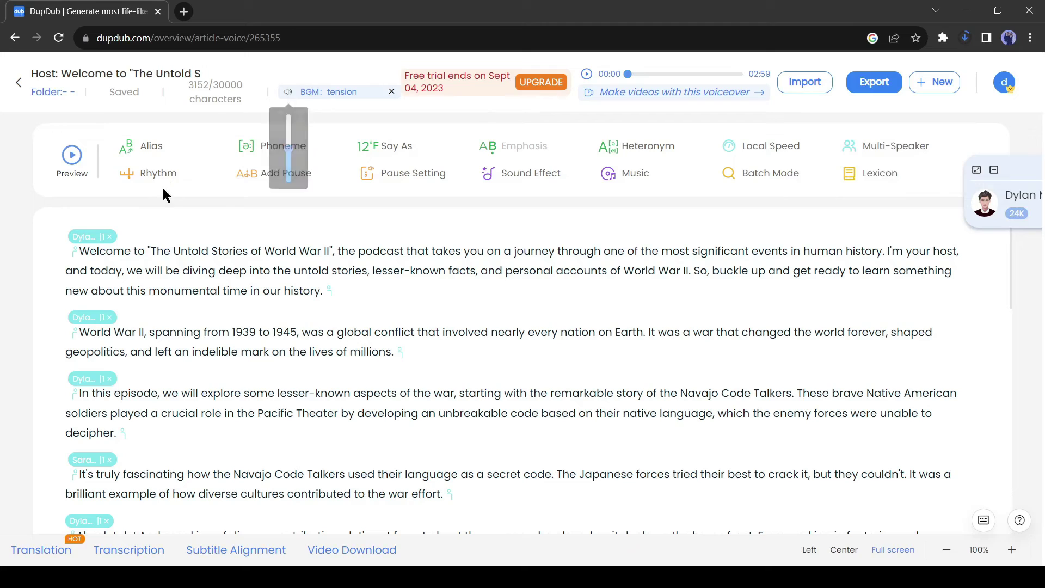
- Return from the script editor to the DupDub file list
{"action": "left_click", "coordinate": [18, 83]}
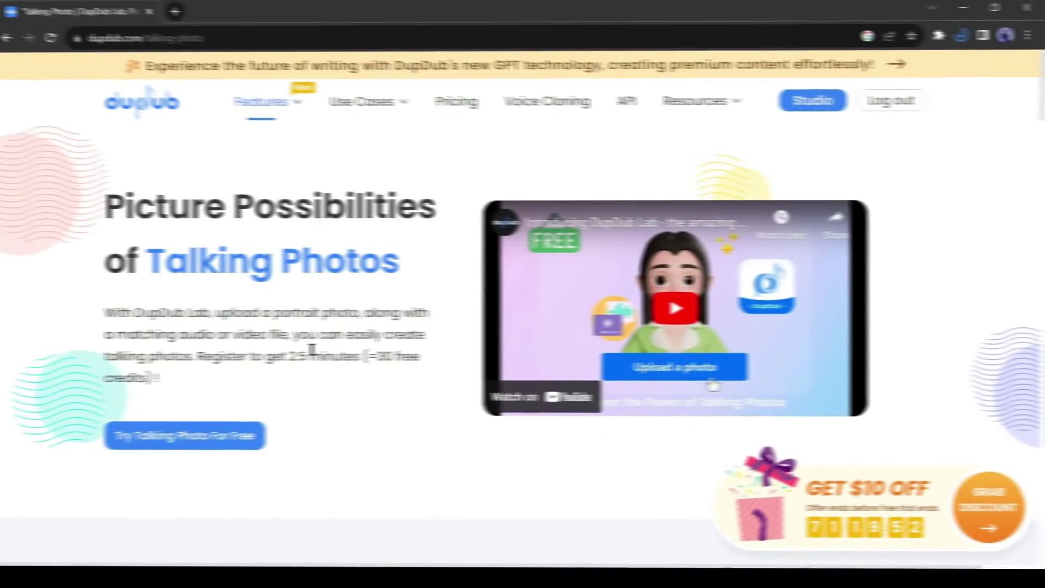
{"action": "scroll", "coordinate": [211, 450], "scroll_direction": "down", "scroll_amount": 8}
{"action": "scroll", "coordinate": [210, 451], "scroll_direction": "down", "scroll_amount": 7}
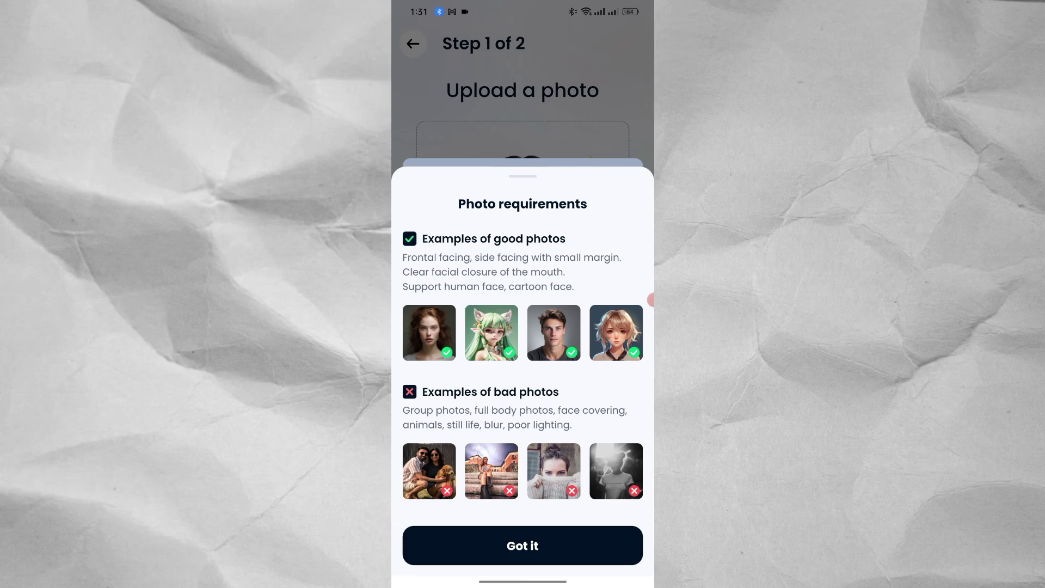
- Upload a photo from Recent, then choose an uploaded audio file for its voice
{"action": "left_click", "coordinate": [523, 546]}
{"action": "left_click", "coordinate": [523, 370]}
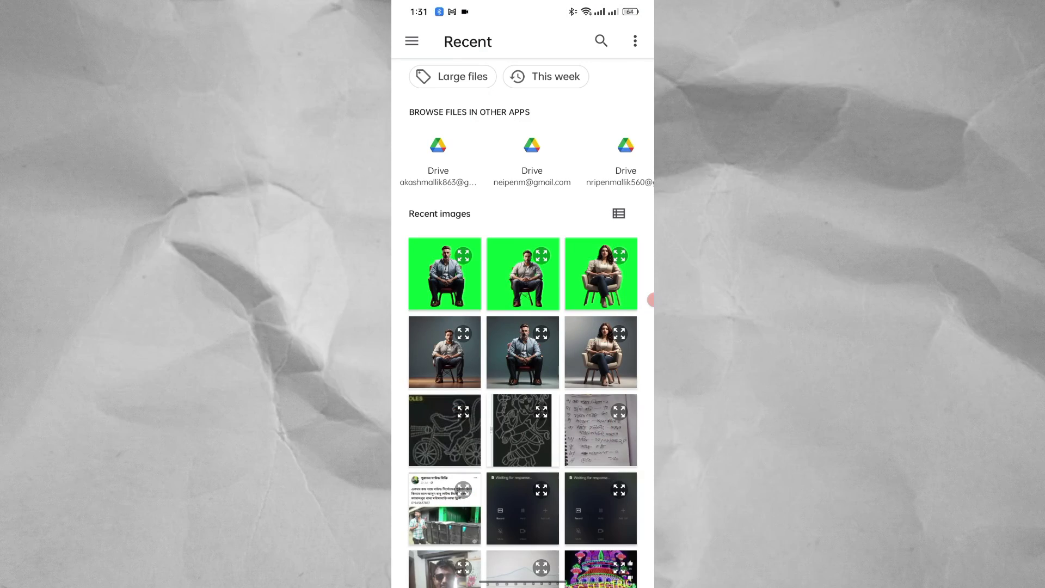
{"action": "left_click", "coordinate": [602, 274]}
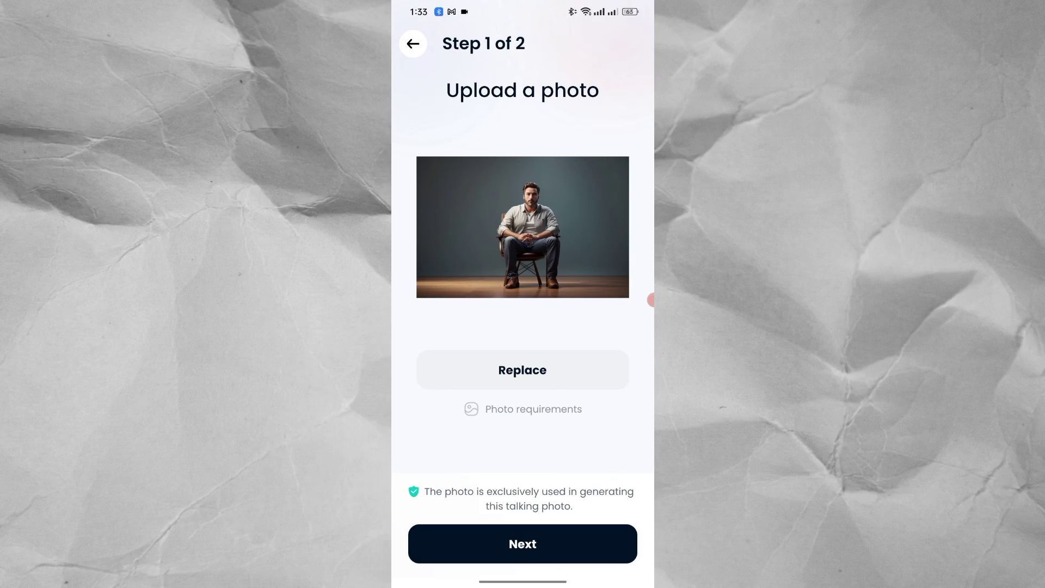
{"action": "left_click", "coordinate": [523, 544]}
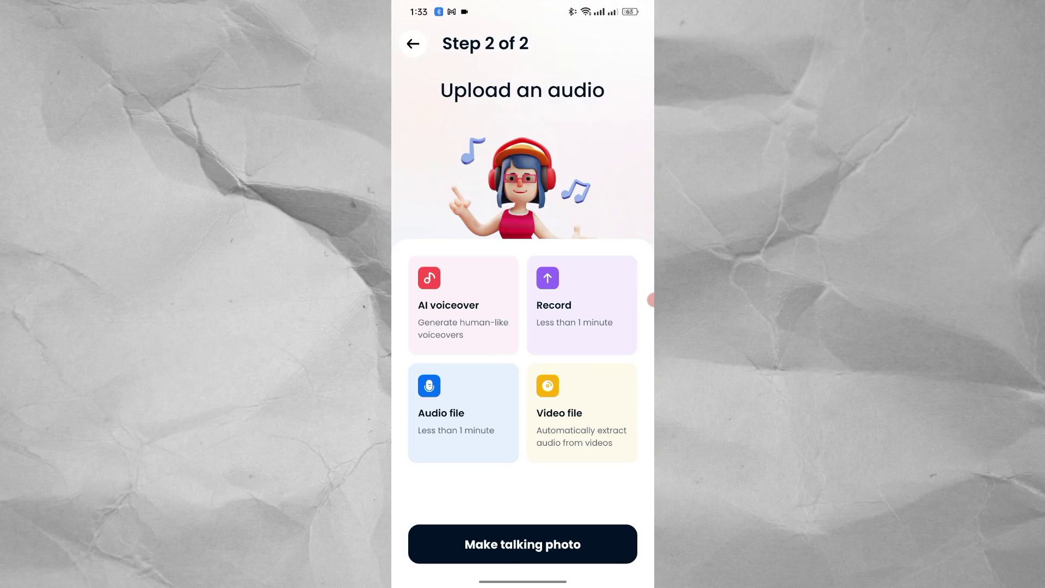
{"action": "left_click", "coordinate": [462, 304]}
{"action": "type", "text": "Hi! "}
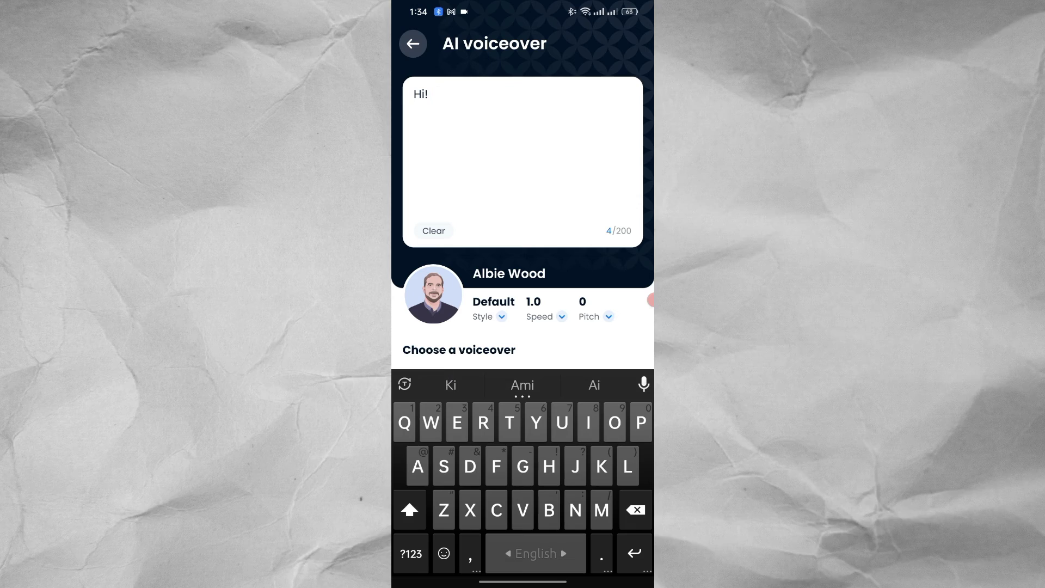
{"action": "type", "text": "Welcome to a new episode."}
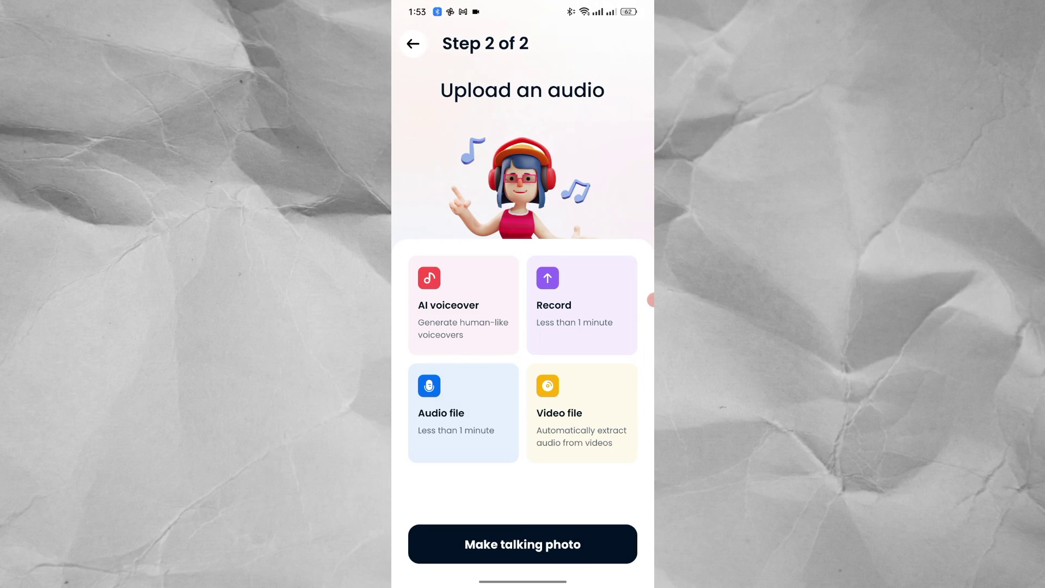
{"action": "left_click", "coordinate": [463, 412]}
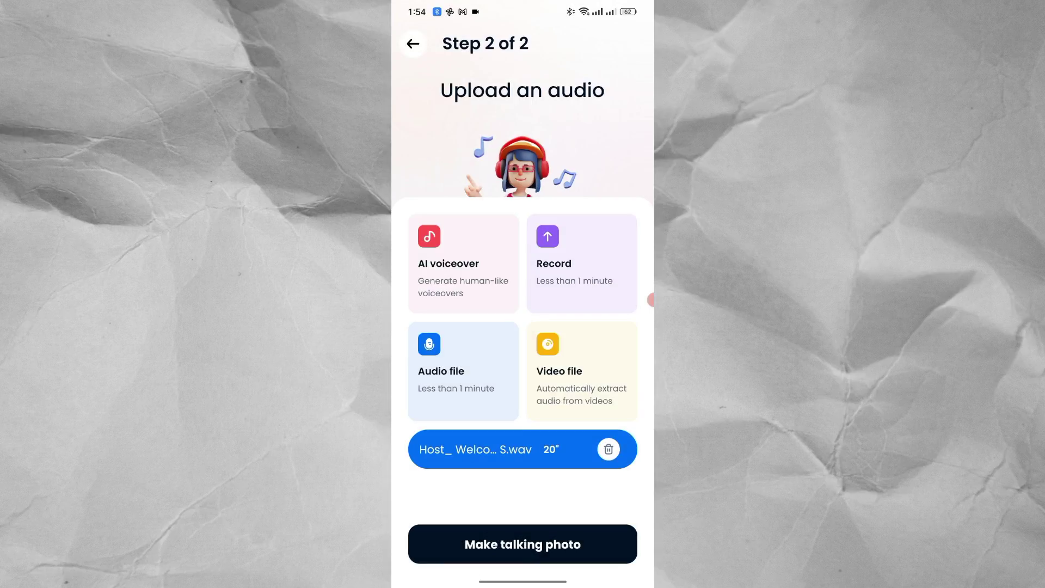
- Make the talking photo, adding a 20-second Processing project to My projects
{"action": "left_click", "coordinate": [522, 544]}
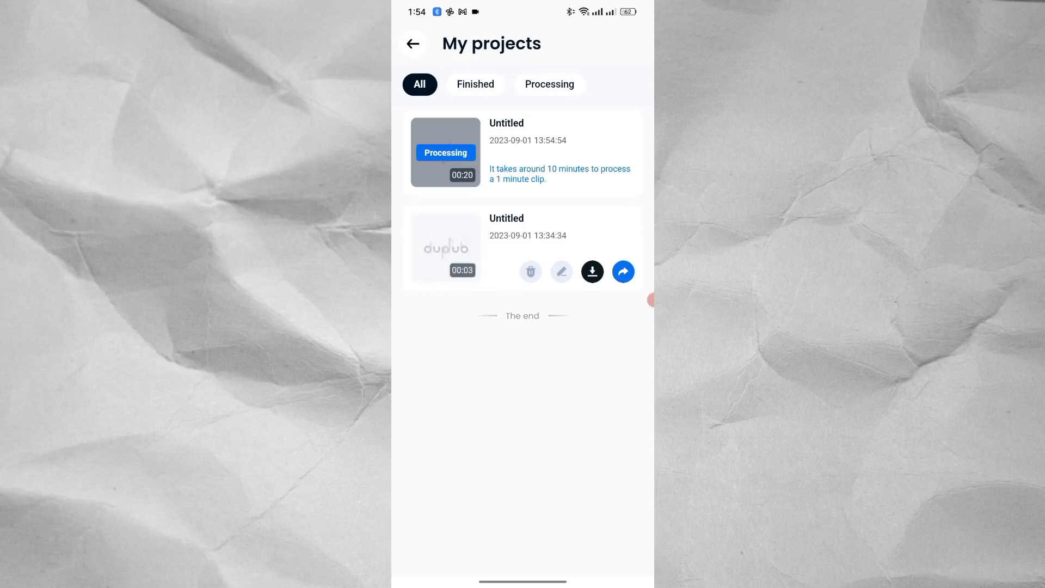